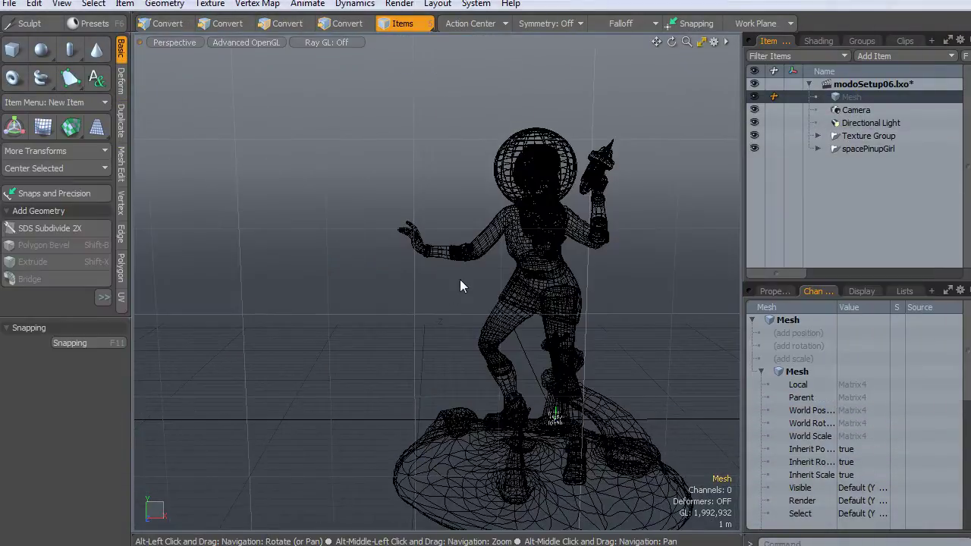
Select spacePinupGirl and enable Make Inactive Same as Active in the viewport options
left_click_drag(460, 286, 620, 255, "alt")
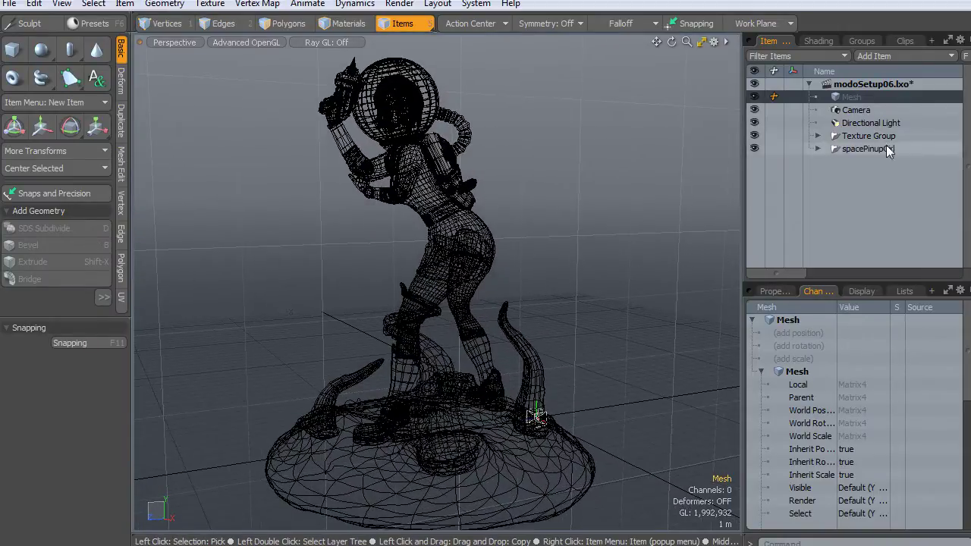
left_click(861, 150)
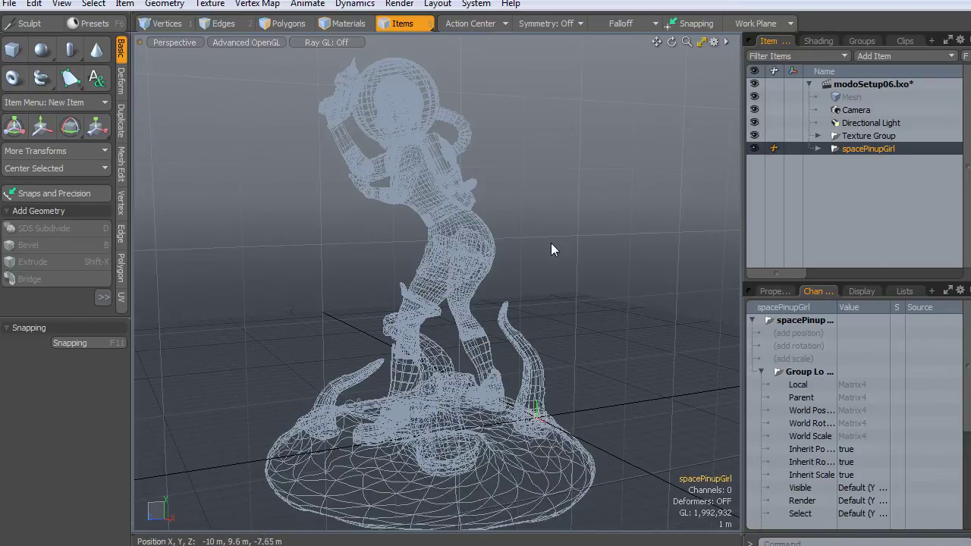
key("o")
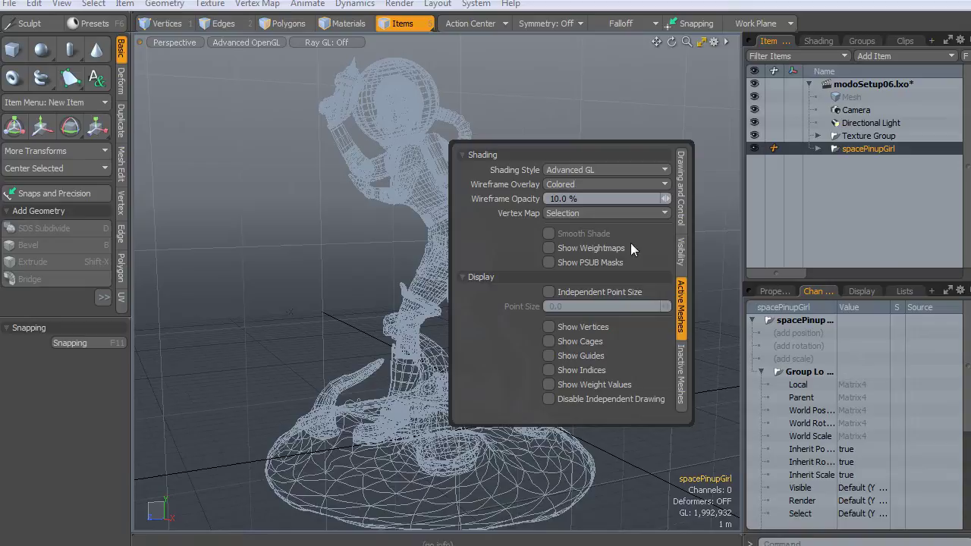
left_click(680, 371)
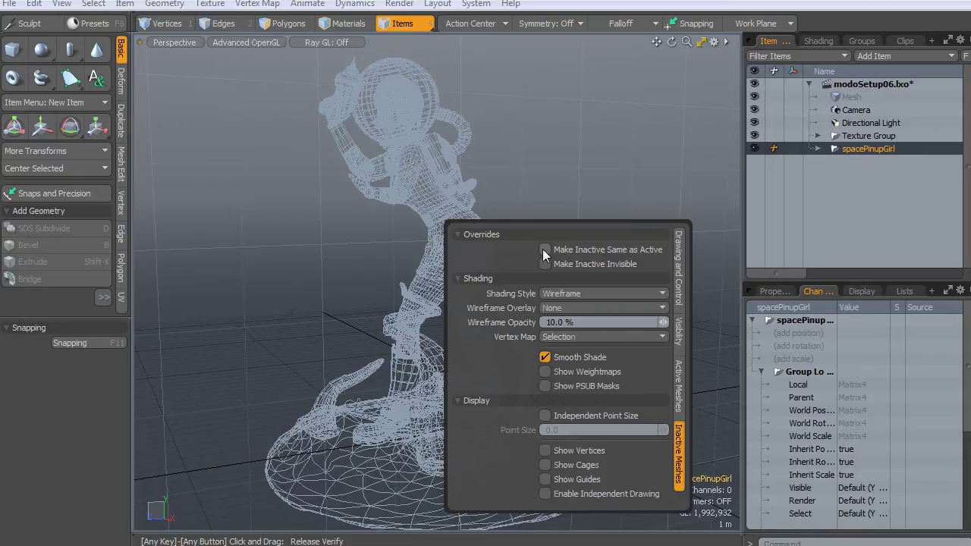
left_click(549, 251)
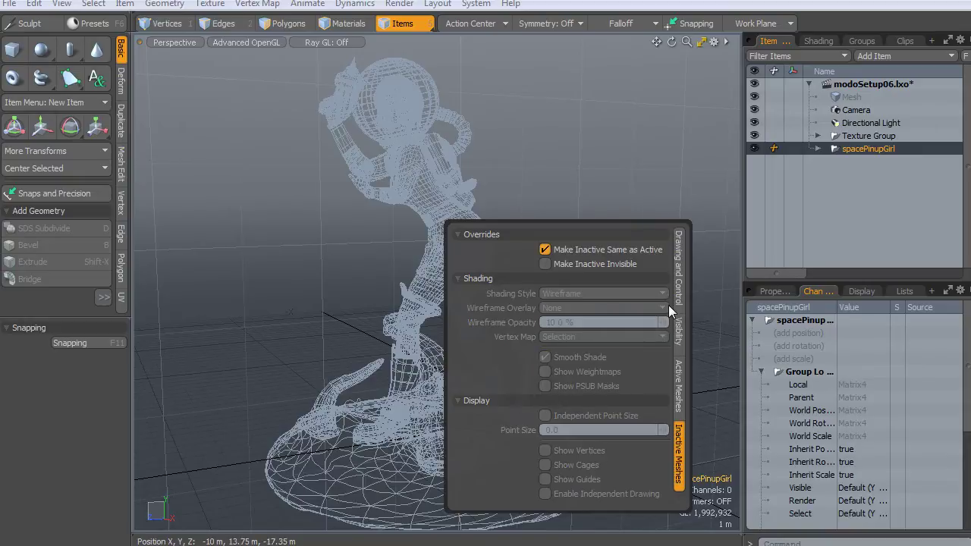
Close the display options, clear the selection, and select the Texture Group
left_click(532, 168)
mouse_move(596, 315)
left_mouse_down("alt")
mouse_move(602, 209)
mouse_move(558, 210)
mouse_move(574, 208)
left_mouse_up("alt")
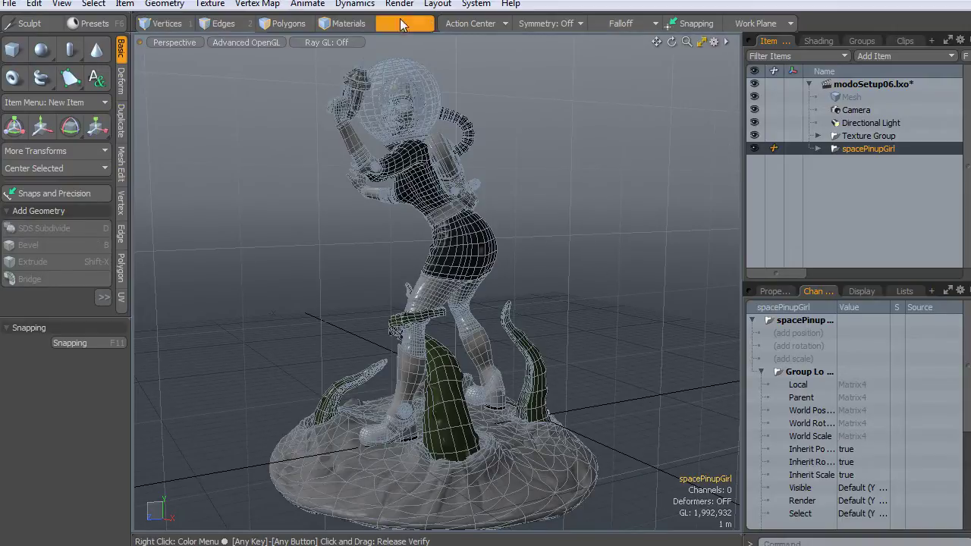
left_click(328, 279)
left_click_drag(328, 279, 668, 205, "alt")
left_click(868, 135)
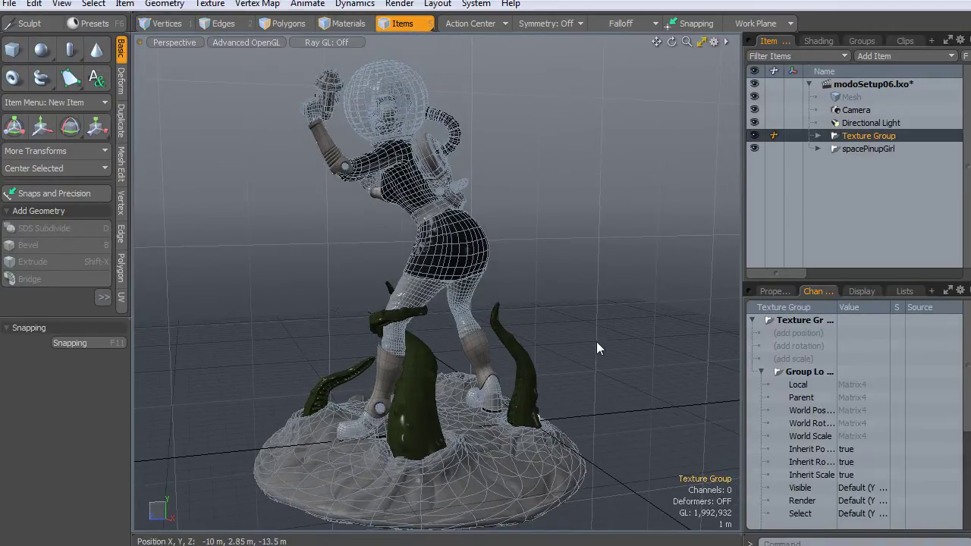
left_click_drag(596, 341, 570, 247, "alt")
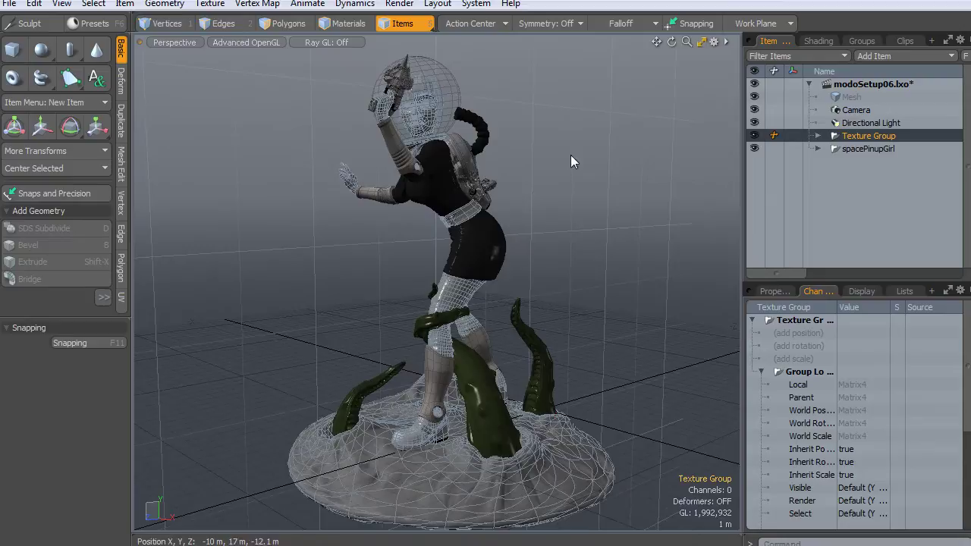
mouse_move(570, 155)
left_mouse_down("alt")
mouse_move(584, 219)
mouse_move(520, 230)
mouse_move(549, 266)
mouse_move(585, 281)
mouse_move(584, 250)
left_mouse_up("alt")
Set the Active Meshes wireframe opacity to 0% in the viewport options
key("o")
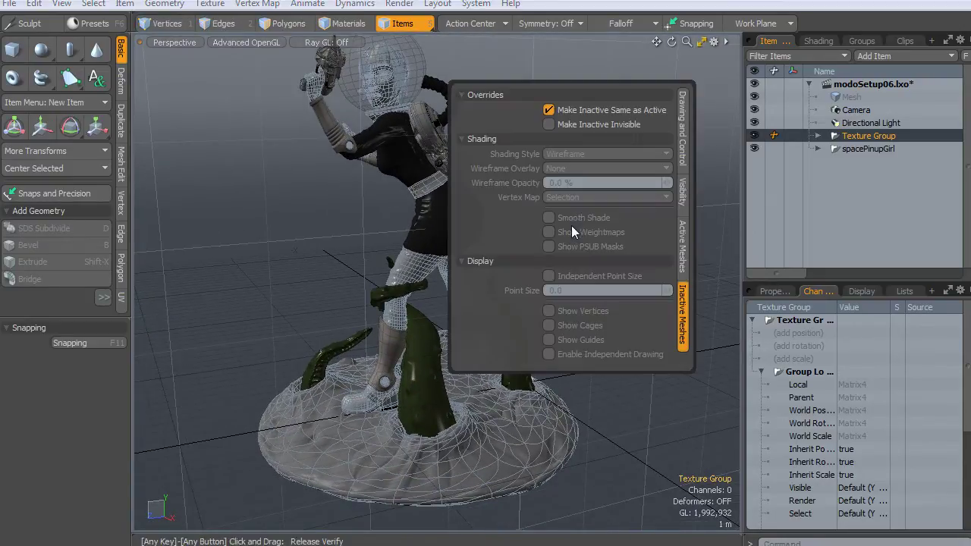
left_click(682, 244)
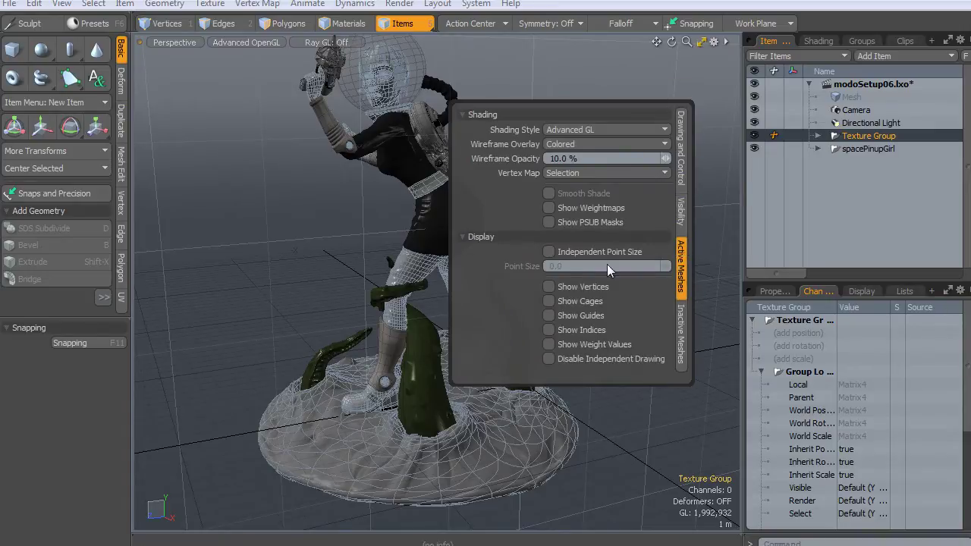
left_click(665, 159)
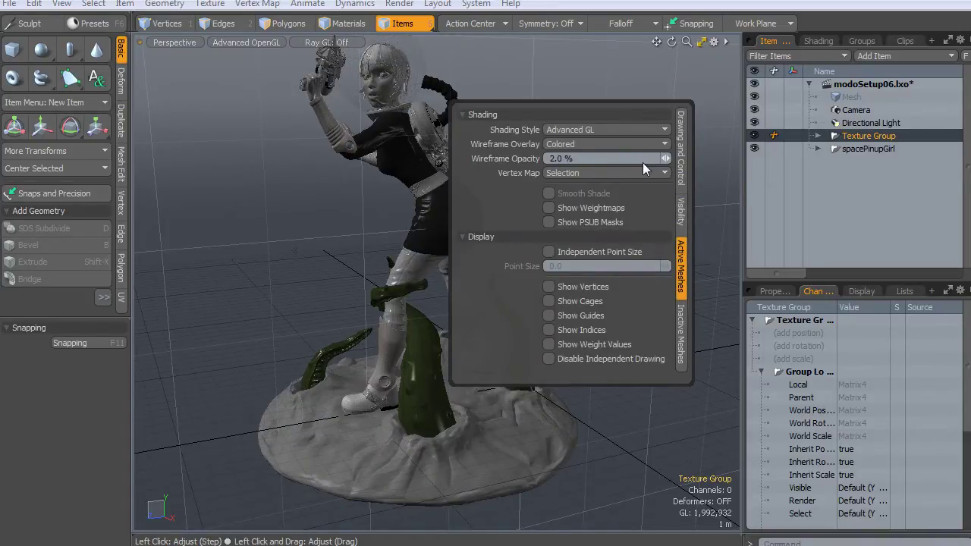
left_click_drag(636, 455, 578, 250, "alt")
Switch the workspace to the Render layout
key("ctrl+Tab")
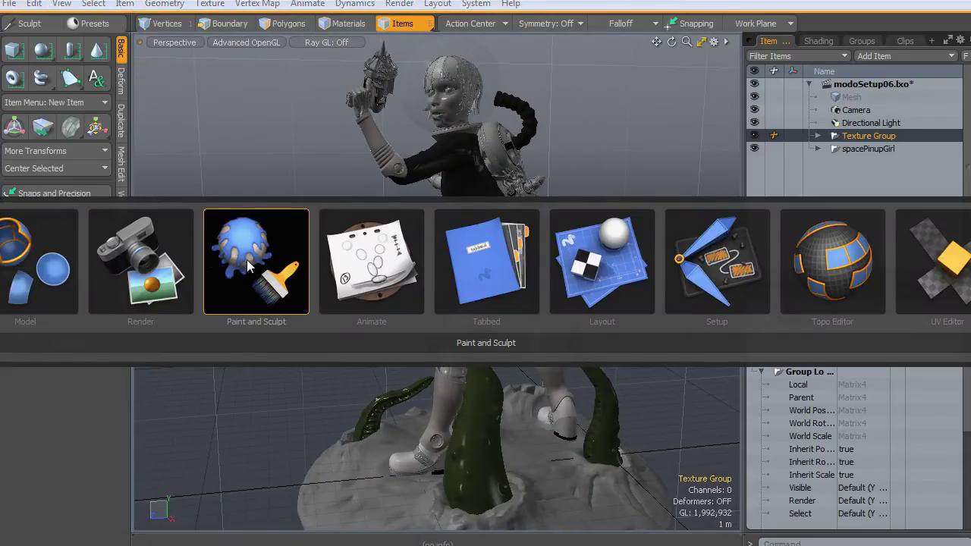
left_click(247, 259)
key("ctrl+Tab")
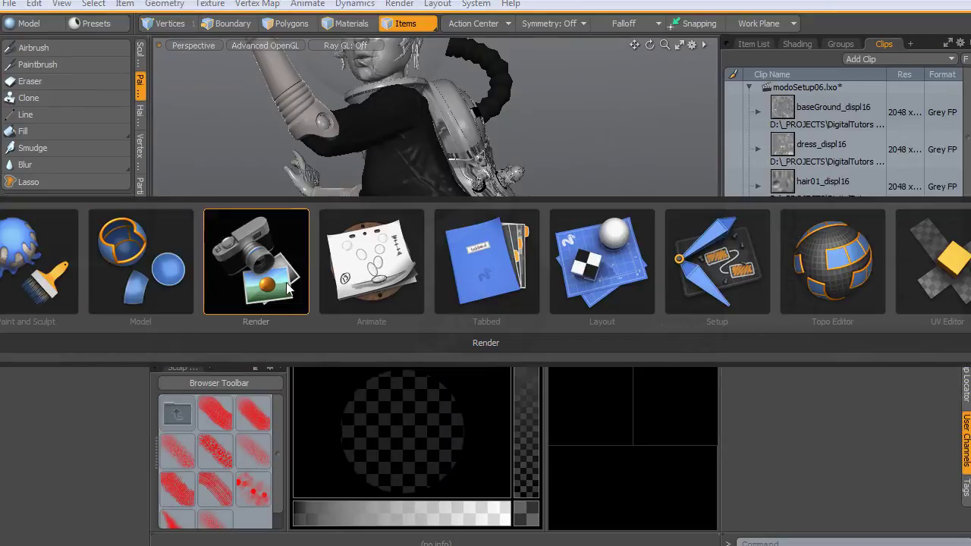
left_click(249, 262)
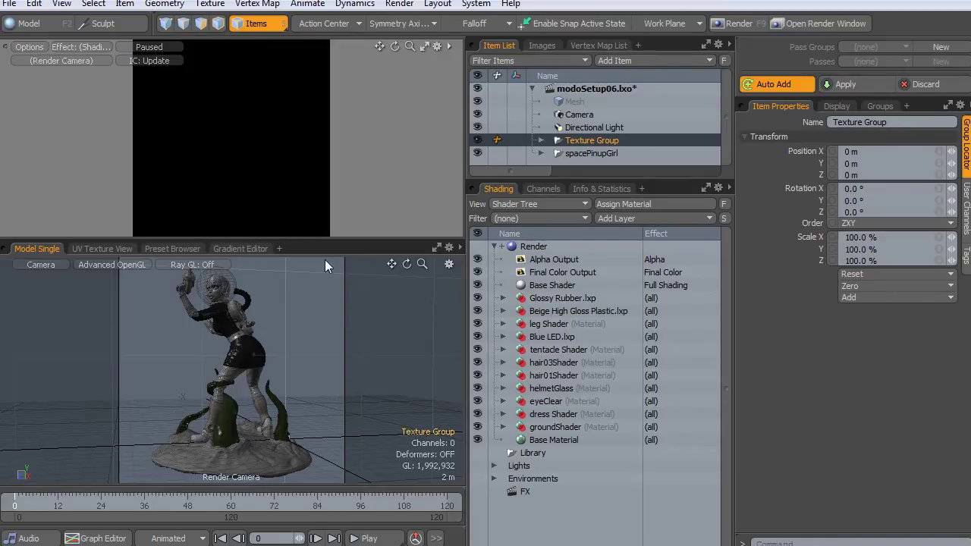
Enlarge the camera view, zoom onto the head, and drag leg Shader lower in the Shader Tree
left_click_drag(322, 253, 330, 137)
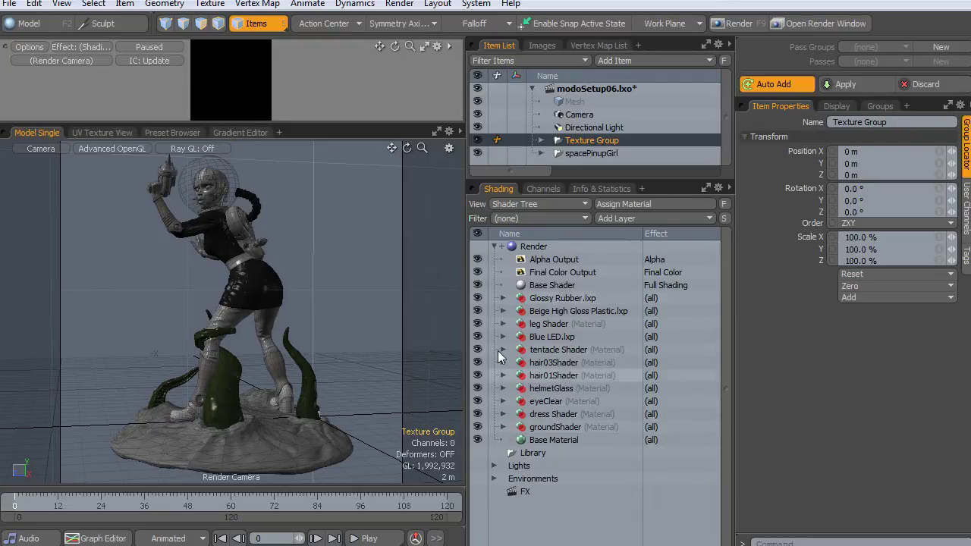
scroll(349, 324, "up", 6)
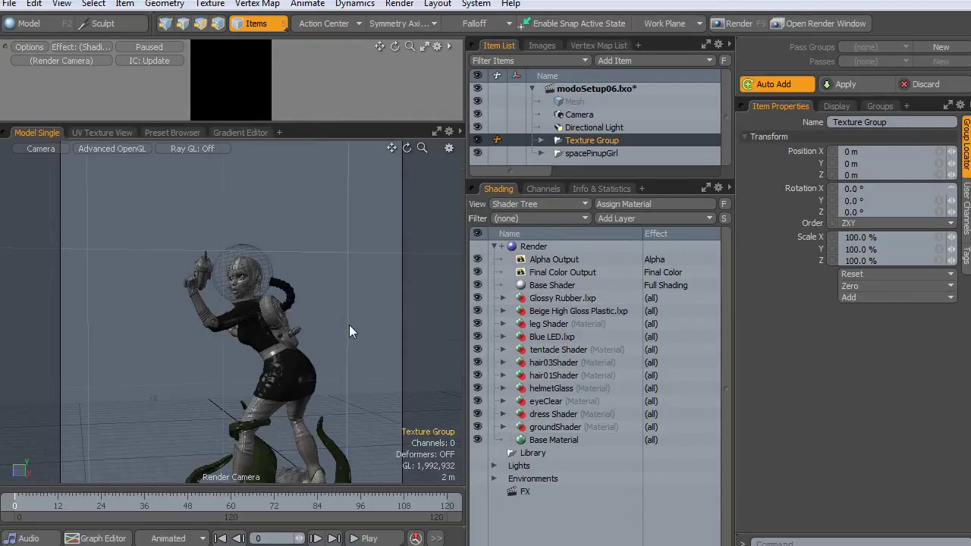
scroll(396, 231, "up", 8)
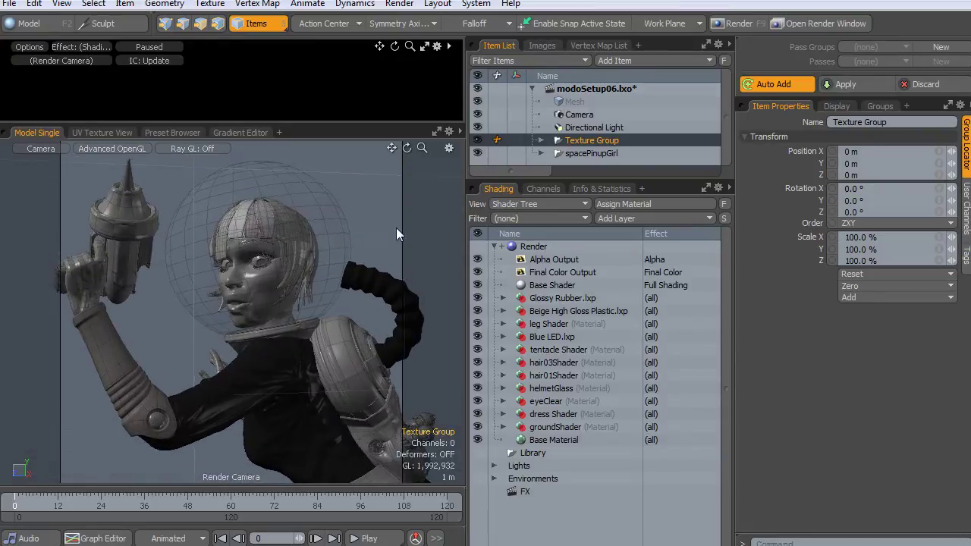
left_click_drag(400, 244, 400, 206, "alt")
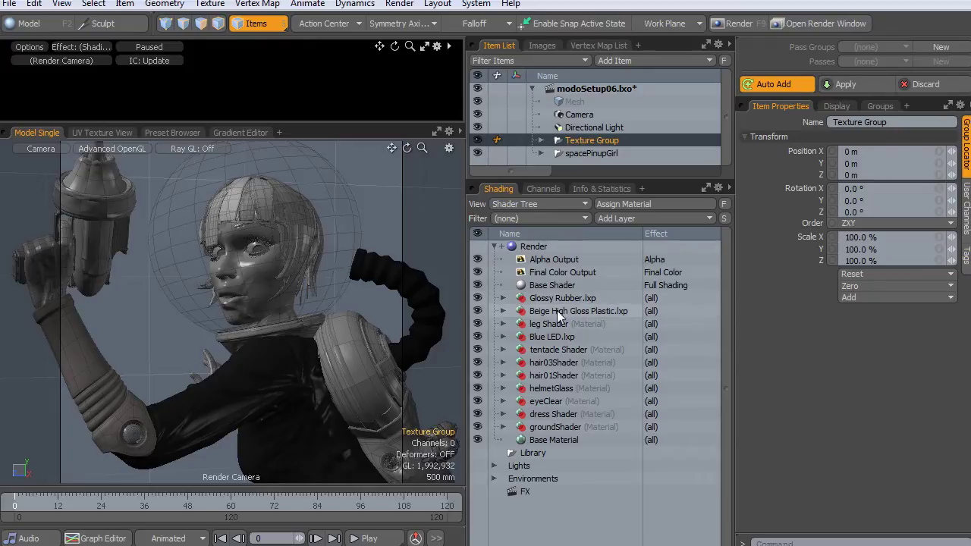
left_click_drag(552, 326, 575, 416)
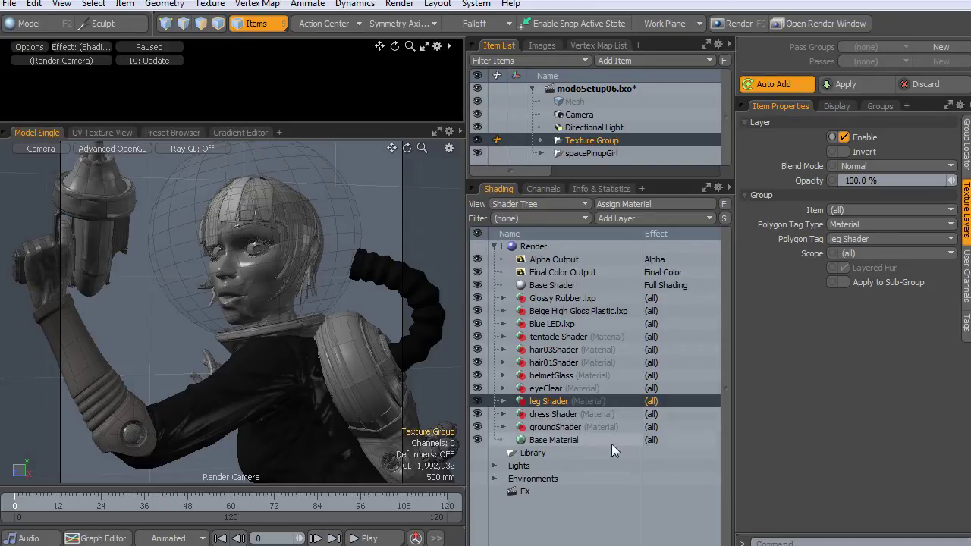
Limit leg Shader to legs, dress Shader to dress_low, and groundShader to baseGround
left_click(859, 210)
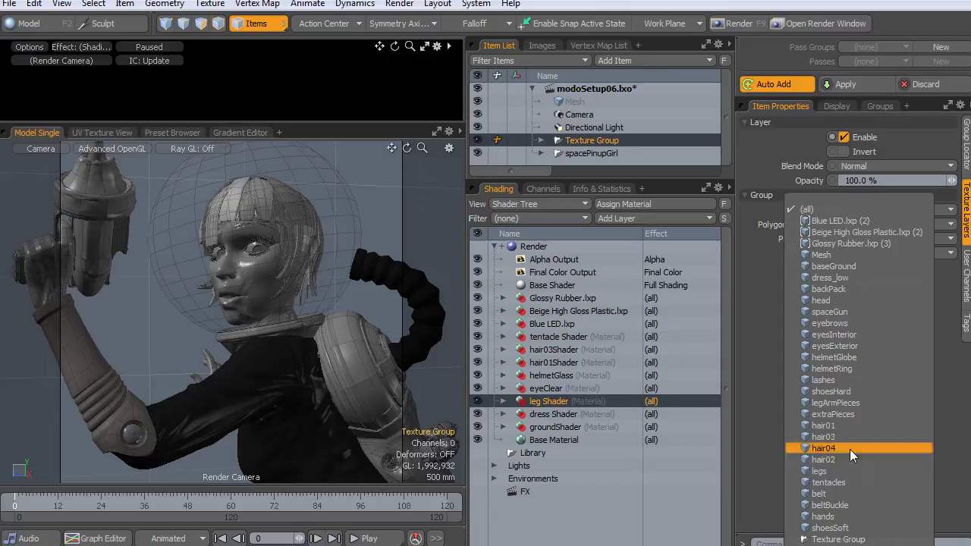
left_click(844, 471)
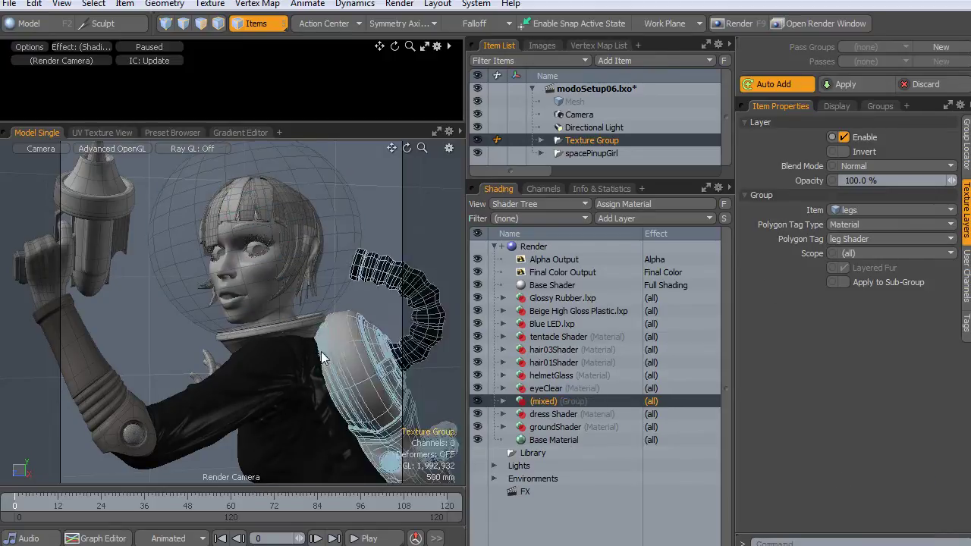
left_click(539, 416)
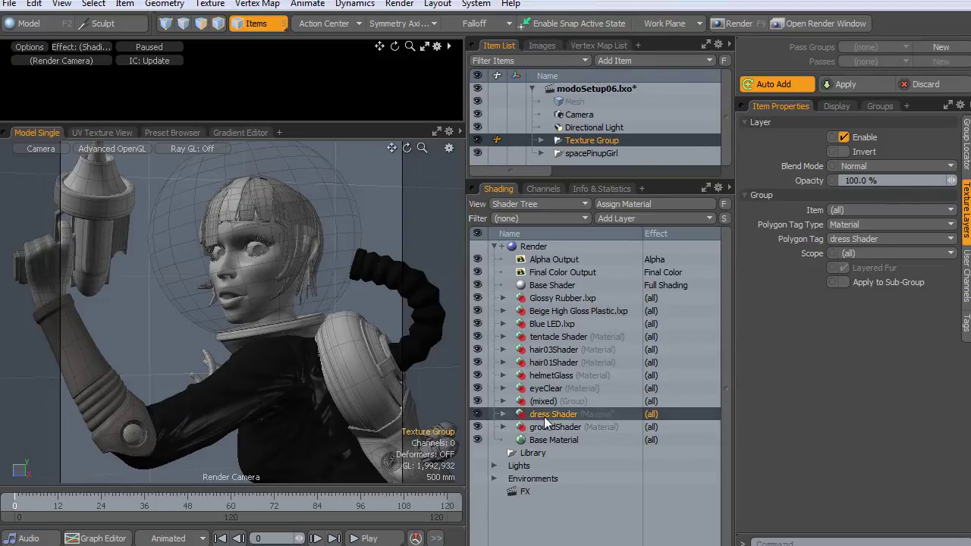
left_click(844, 211)
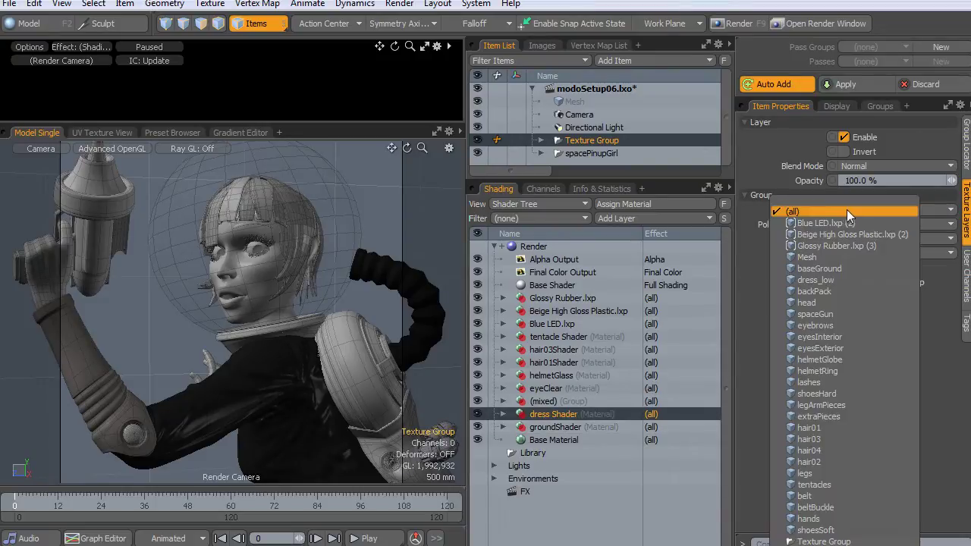
left_click(824, 282)
left_click(556, 427)
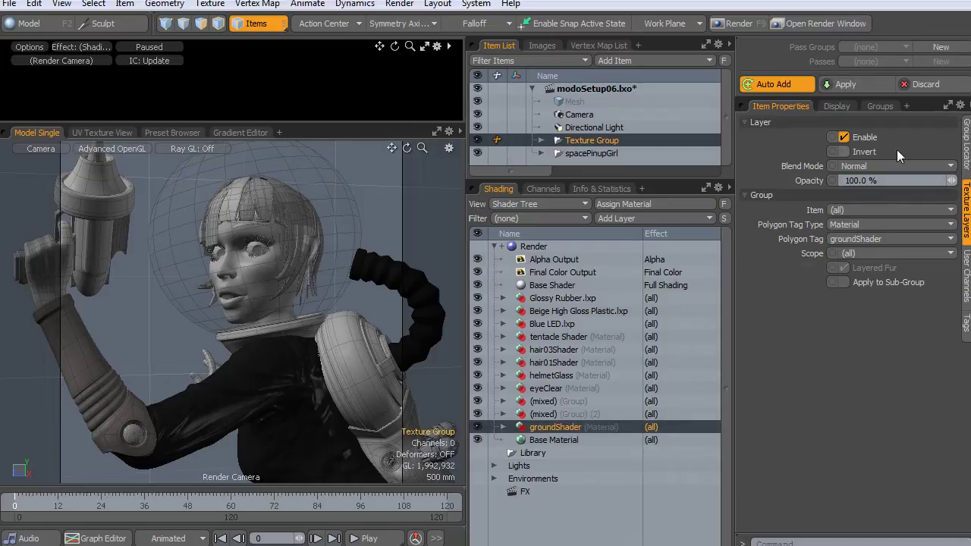
left_click(851, 209)
left_click(840, 265)
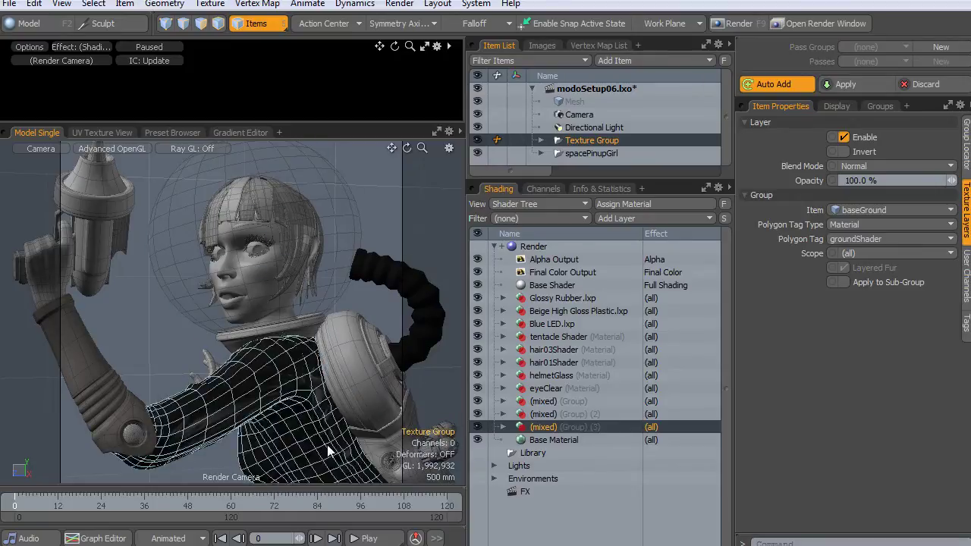
Drag the tentacle Shader below eyeClear and set its Item to tentacles
left_click(572, 338)
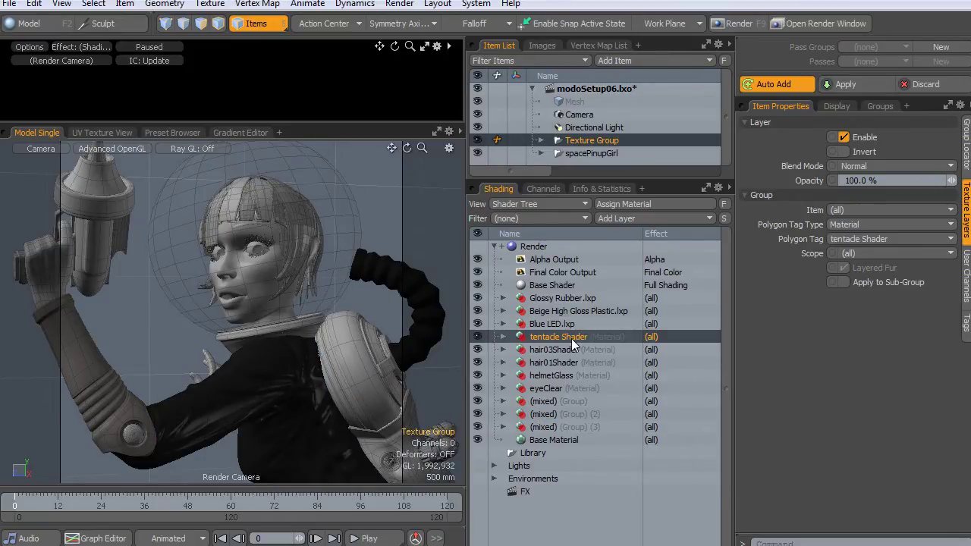
left_click_drag(571, 339, 576, 396)
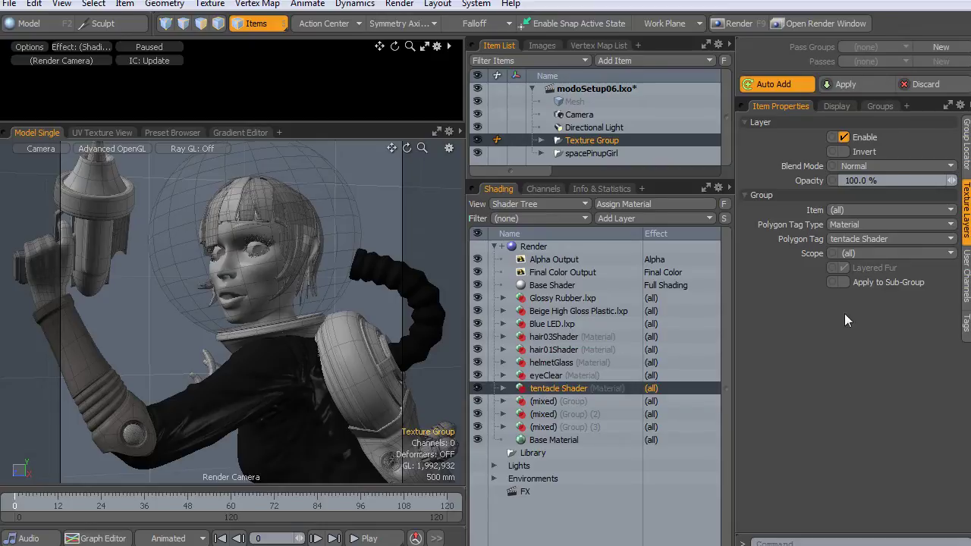
left_click(894, 209)
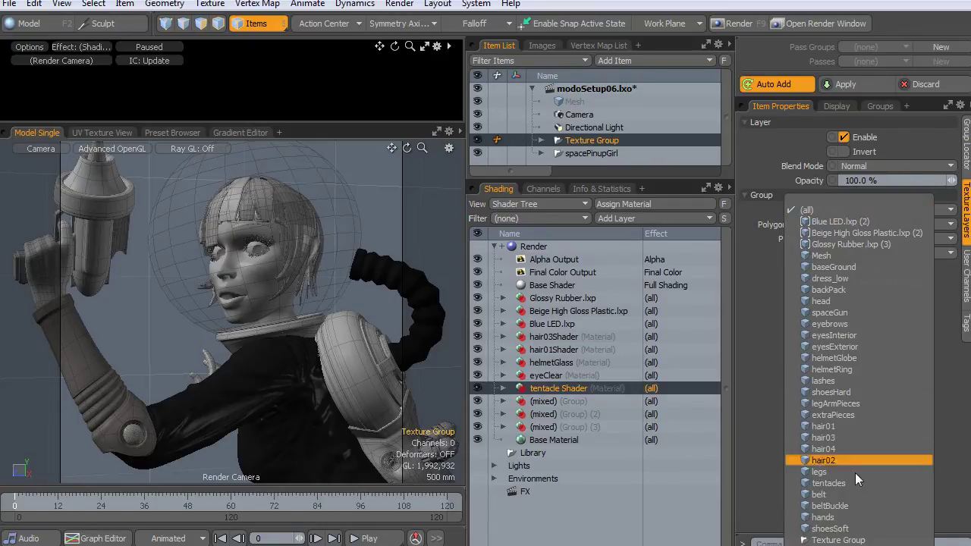
left_click(836, 483)
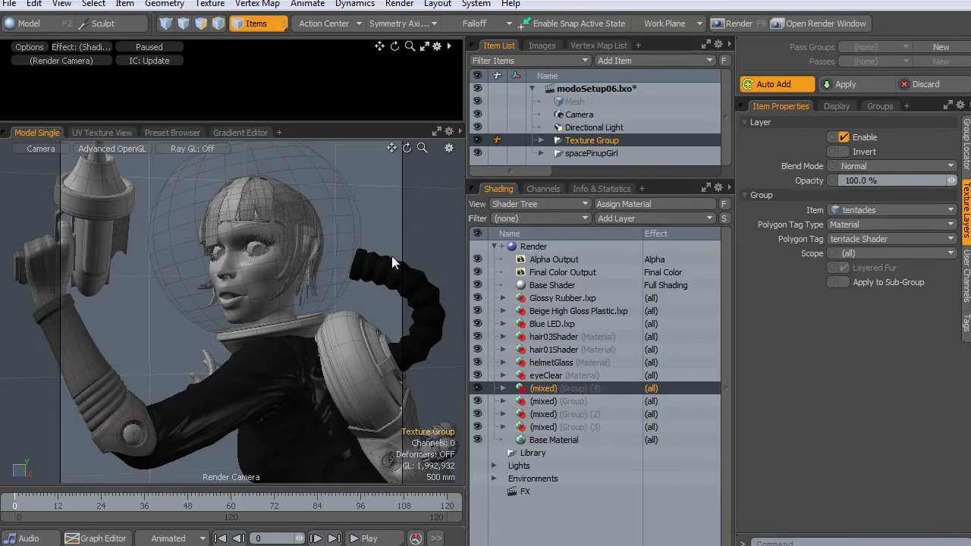
Orbit around the character's back, face and arm to inspect the gaps
middle_click_drag(385, 195, 413, 321)
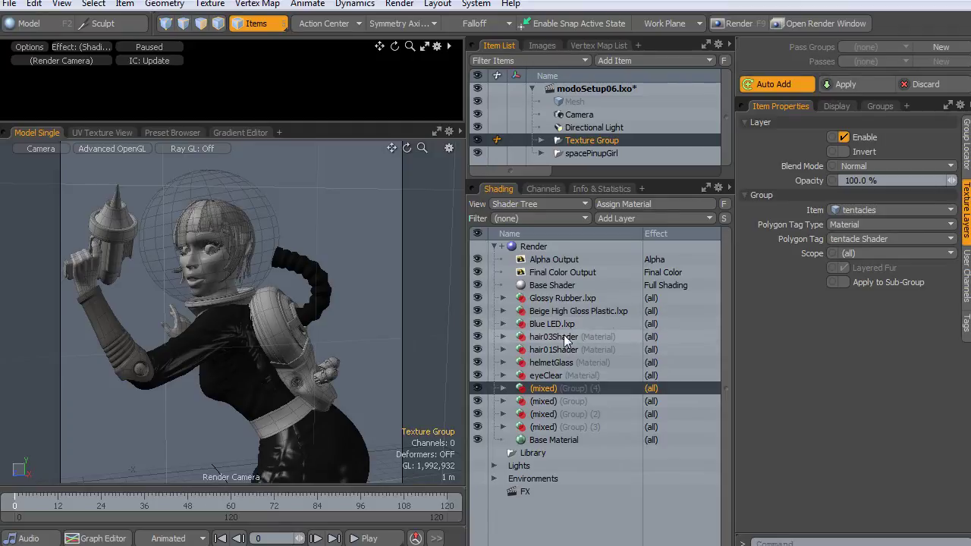
left_click_drag(440, 341, 365, 356, "alt")
left_click_drag(193, 464, 276, 448, "alt")
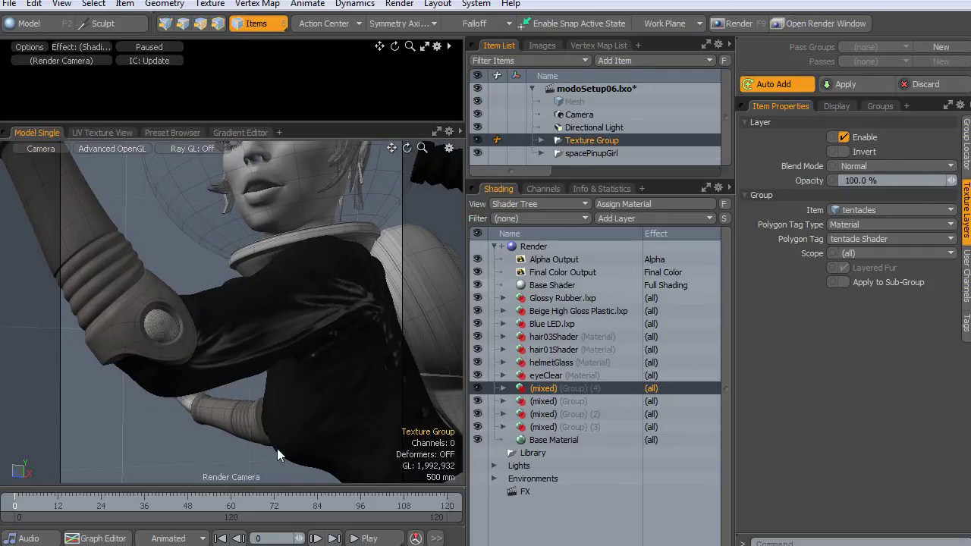
Expand spacePinupGirl's meshes, select extraPieces, and lasso the elbow, adding legArmPieces
left_click(540, 153)
scroll(727, 104, "down", 1)
scroll(717, 106, "down", 4)
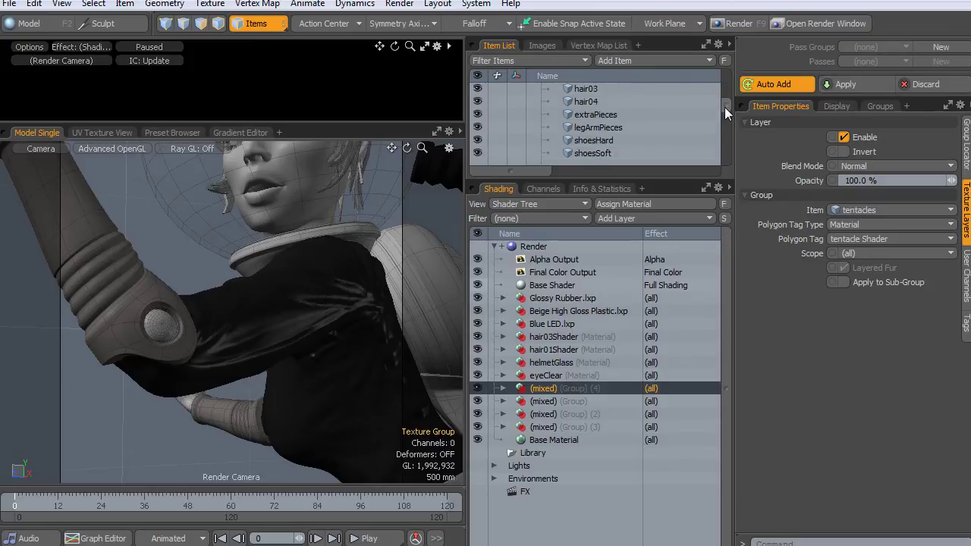
left_click(590, 103)
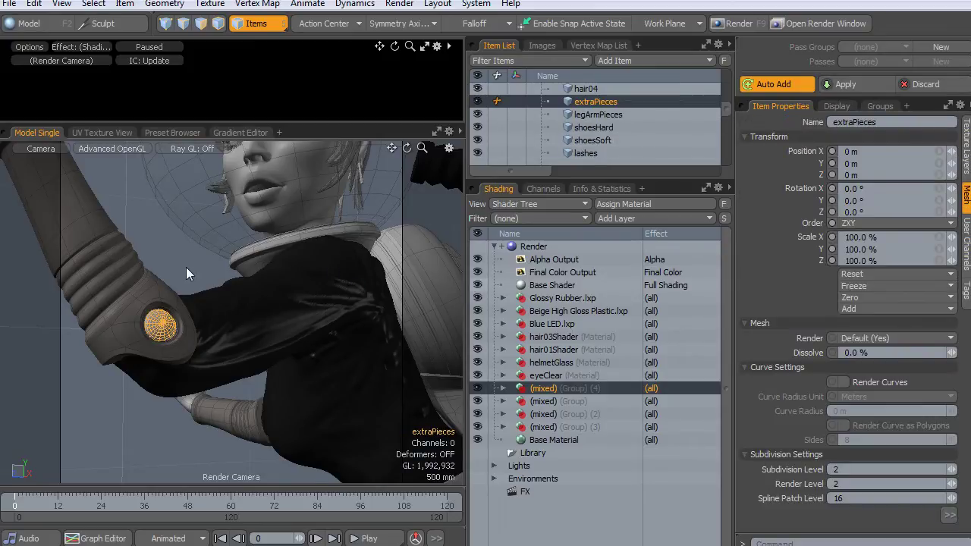
mouse_move(187, 268)
right_mouse_down()
mouse_move(88, 313)
mouse_move(180, 377)
right_mouse_up()
right_click_drag(193, 324, 193, 325)
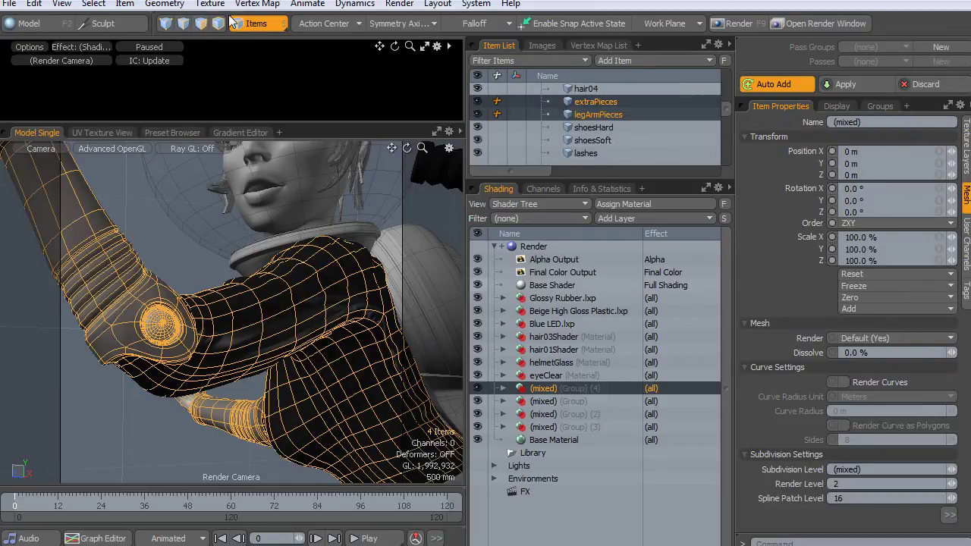
Select the elbow disk polygons on extraPieces and assign them the Blue LED.lxp material
left_click(201, 23)
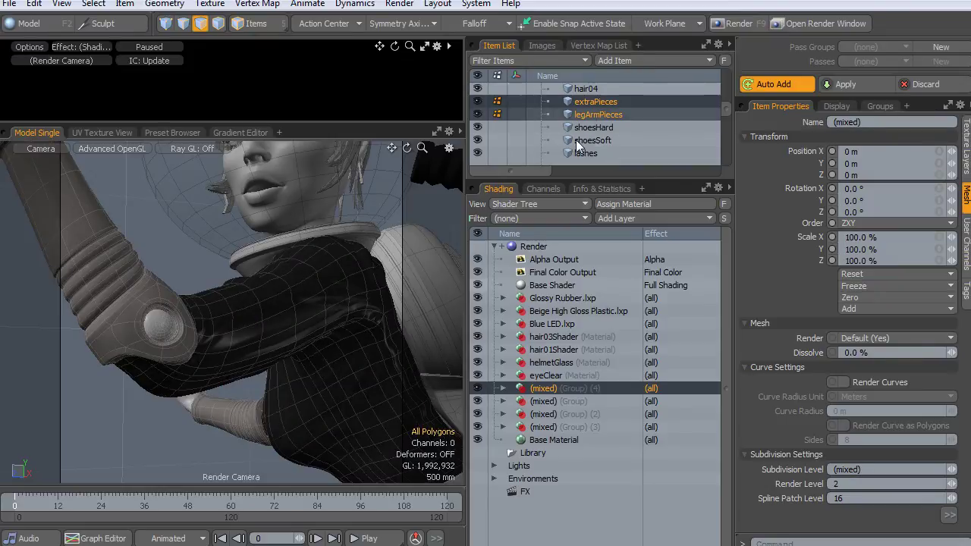
left_click(597, 115, "ctrl")
mouse_move(191, 292)
right_mouse_down()
mouse_move(221, 339)
mouse_move(199, 303)
right_mouse_up()
key("m")
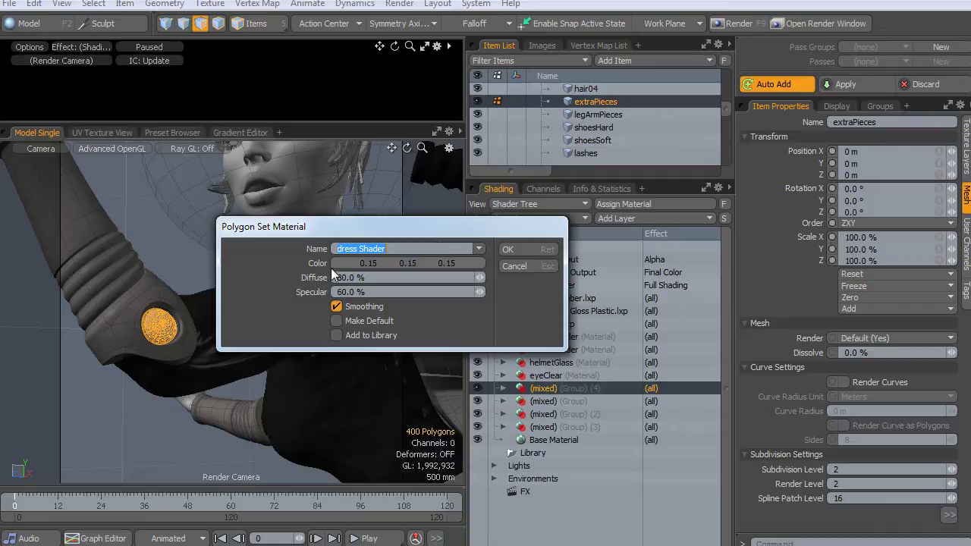
left_click(479, 248)
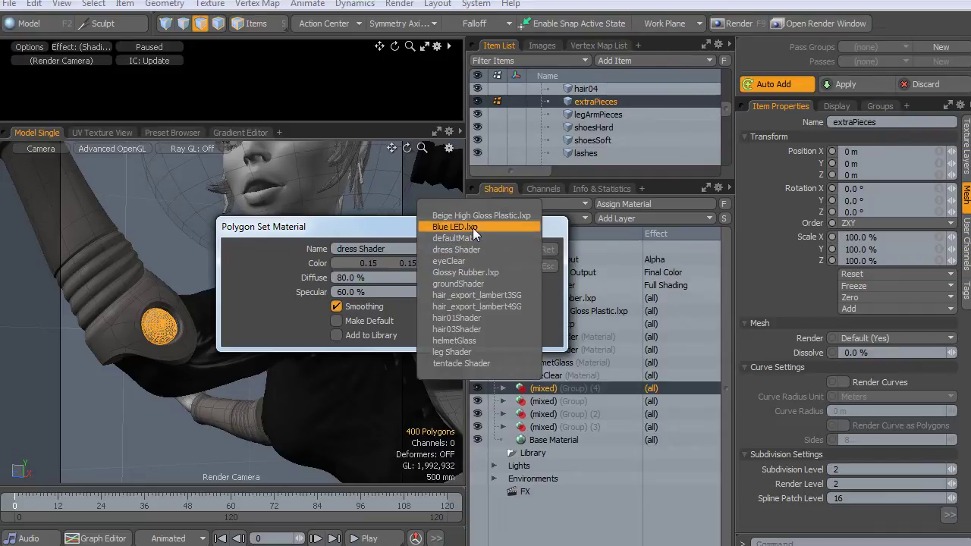
left_click(473, 229)
left_click(519, 249)
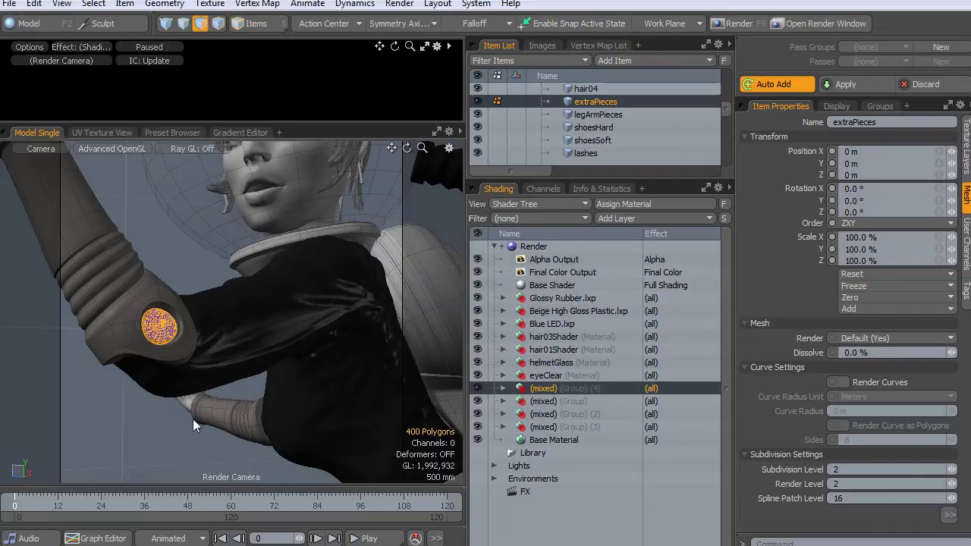
left_click_drag(167, 431, 221, 433, "alt")
left_click(163, 451)
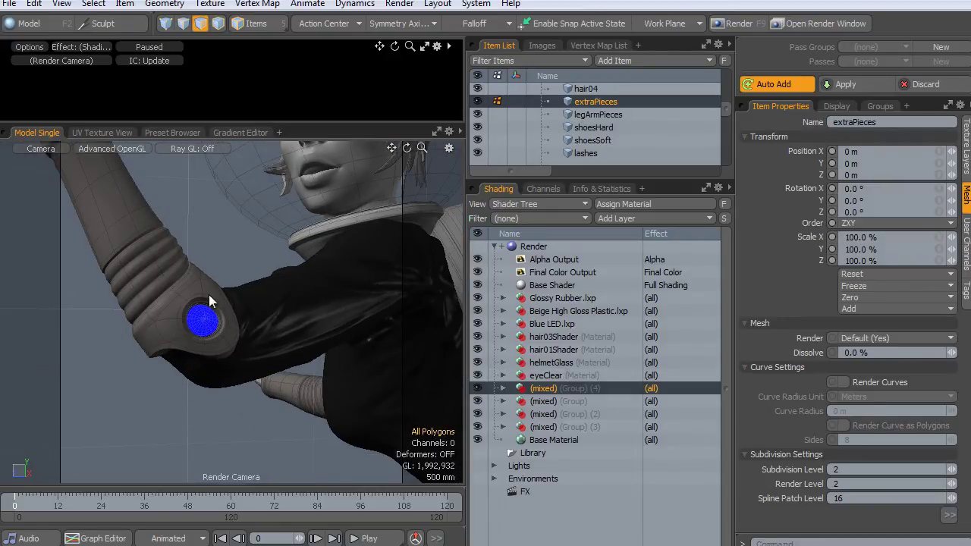
left_click_drag(180, 407, 319, 395, "alt")
Return to polygon mode and select the Blue LED.lxp shader in the Shader Tree
key("3")
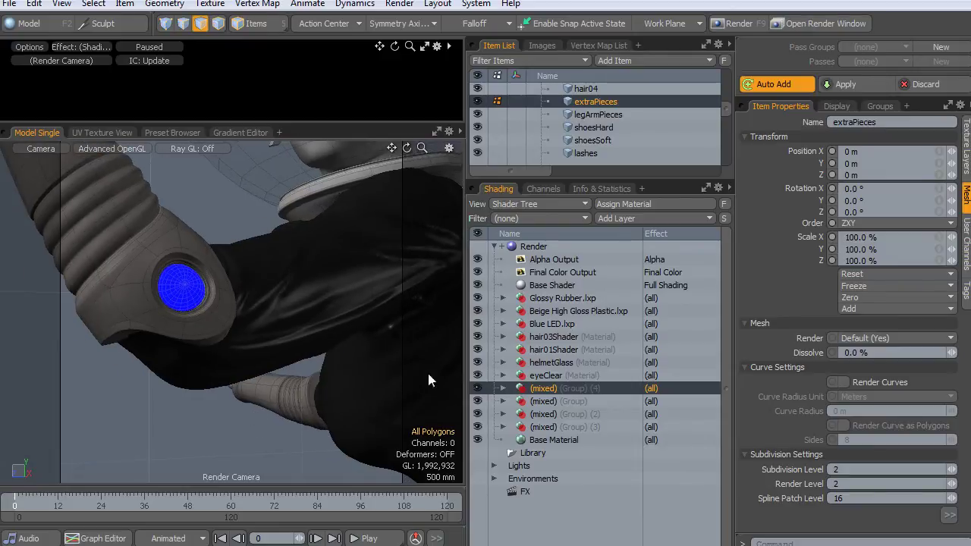
left_click(557, 326)
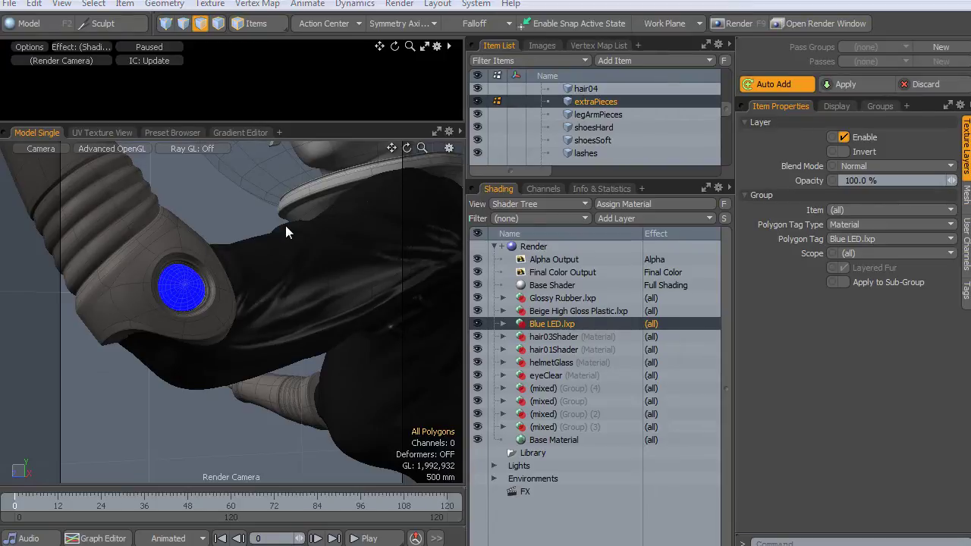
Browse the Lights > LED presets, then drag the presets window off screen
key("F6")
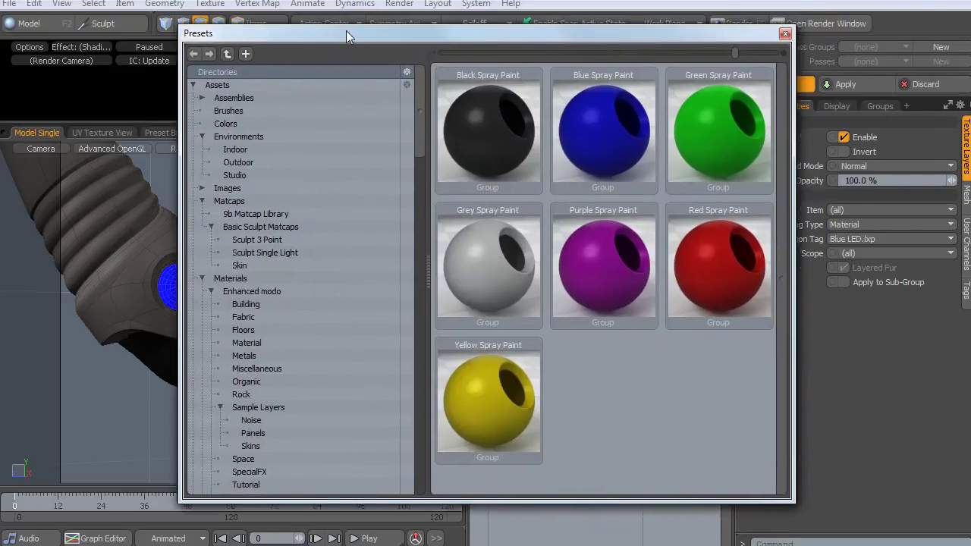
left_click_drag(437, 31, 387, 18)
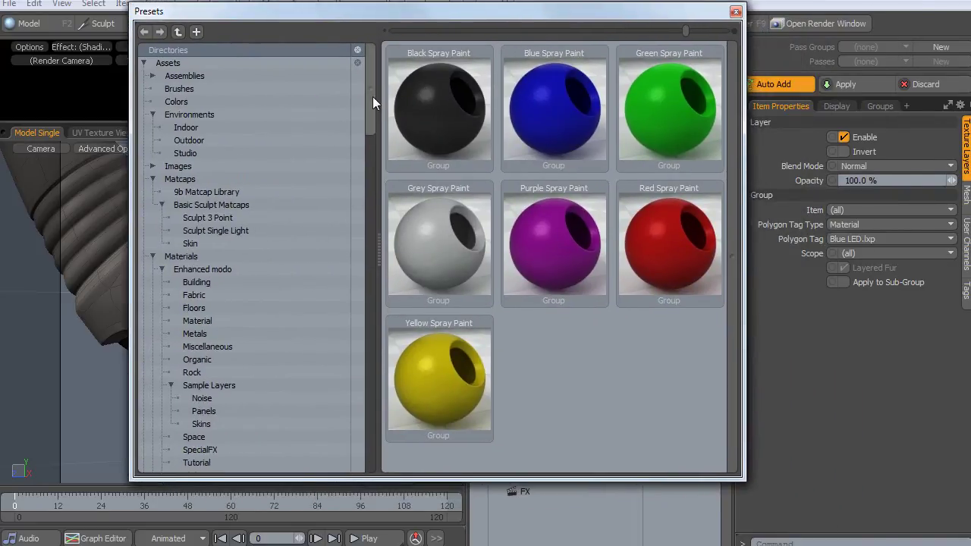
left_click_drag(373, 91, 383, 179)
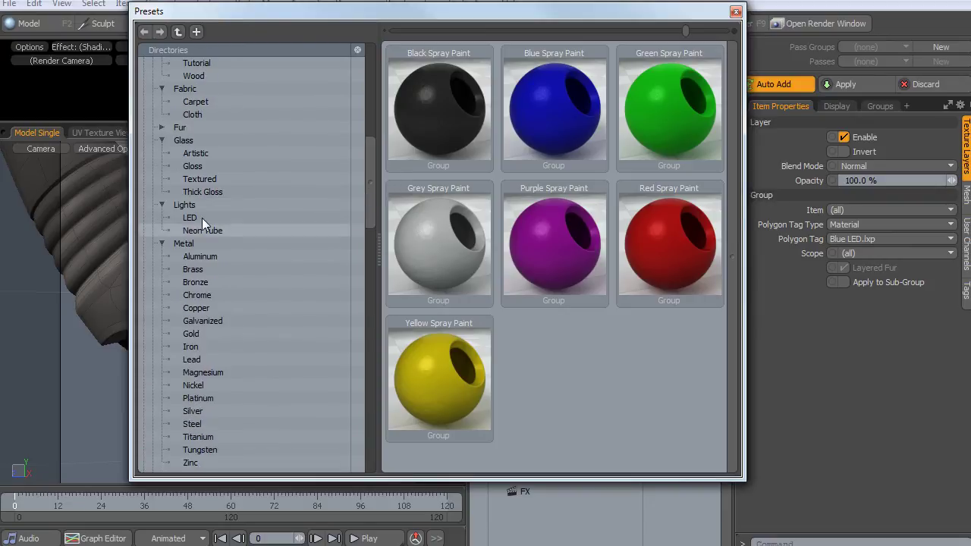
left_click(199, 217)
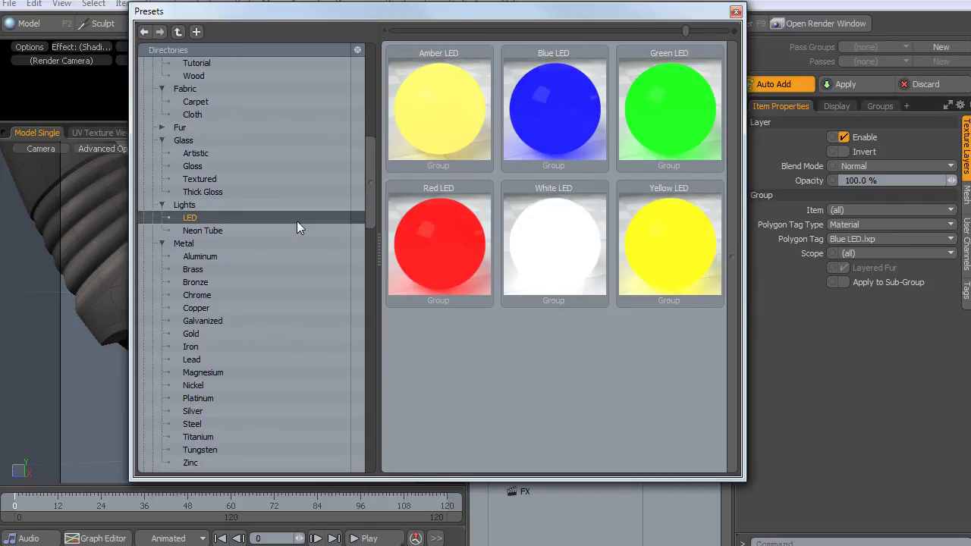
left_click_drag(547, 15, 461, 5)
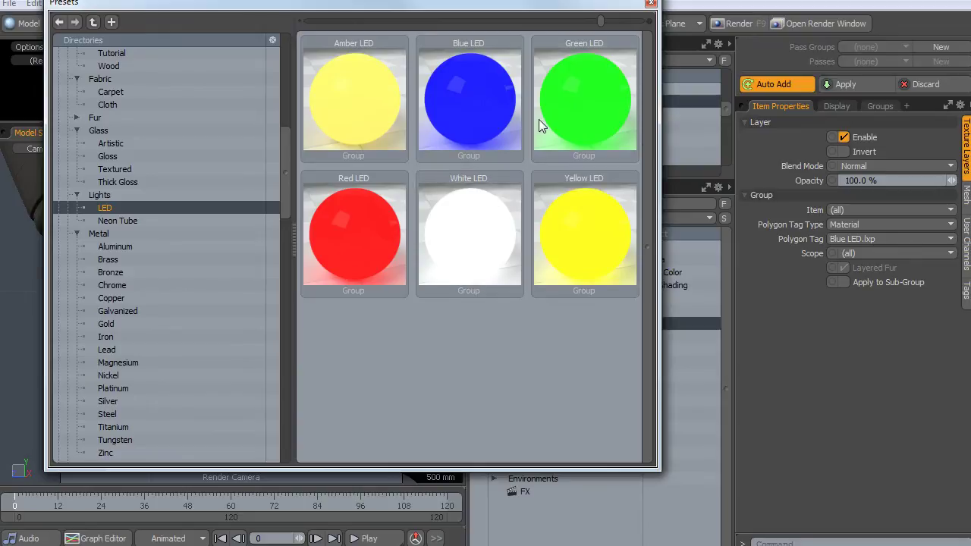
left_click(967, 199)
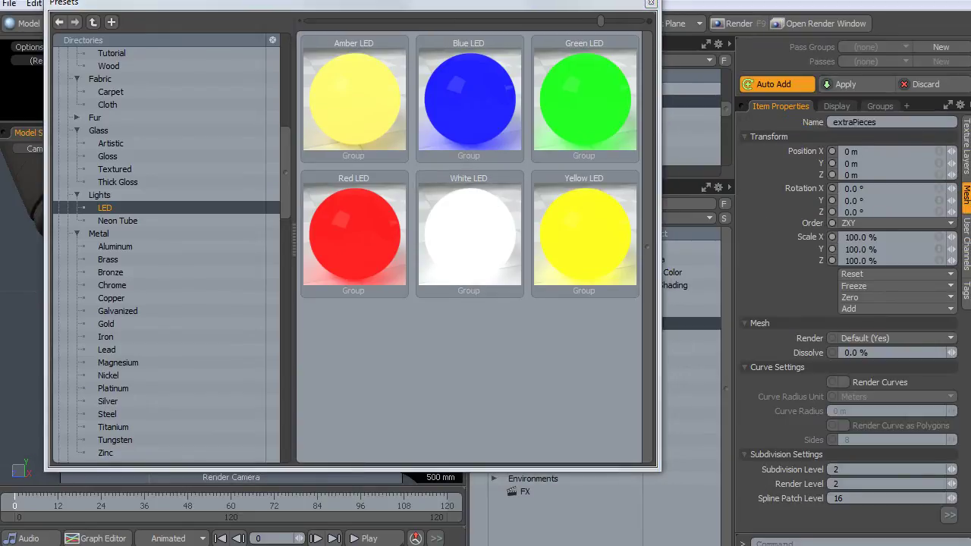
left_click(966, 161)
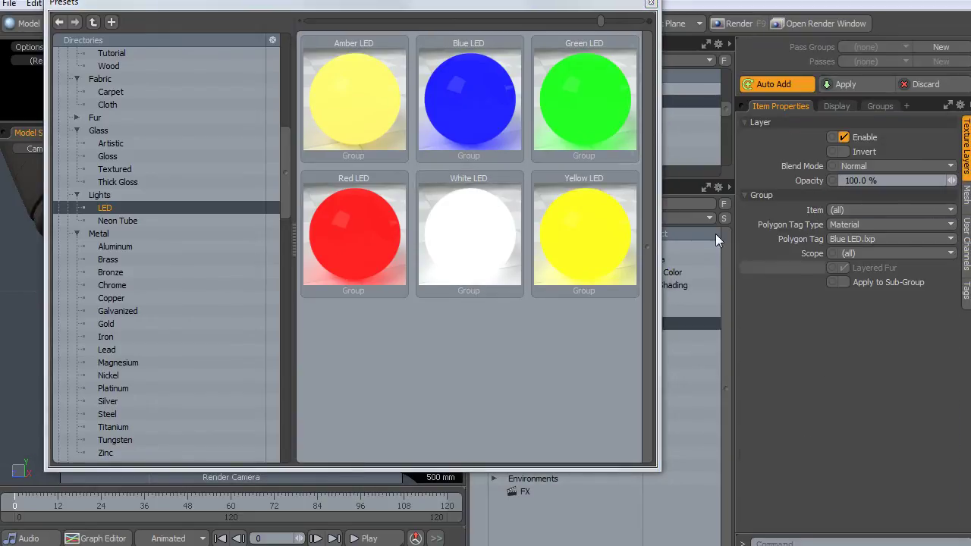
left_click_drag(503, 7, 970, 9)
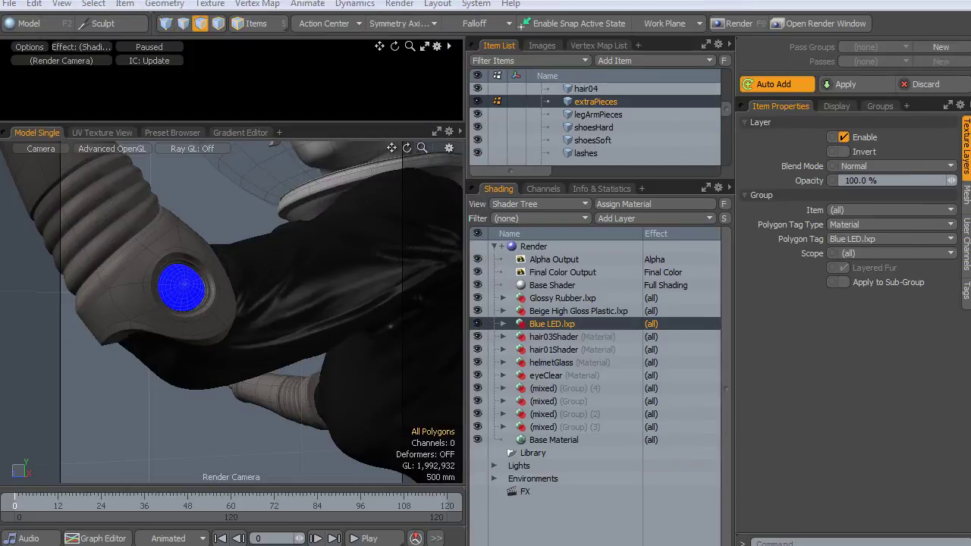
Expand Blue LED.lxp and view its Material's luminosity: 1.7 W/srm2, blue 0.02, 0.02, 0.98
left_click(503, 324)
left_click(565, 335)
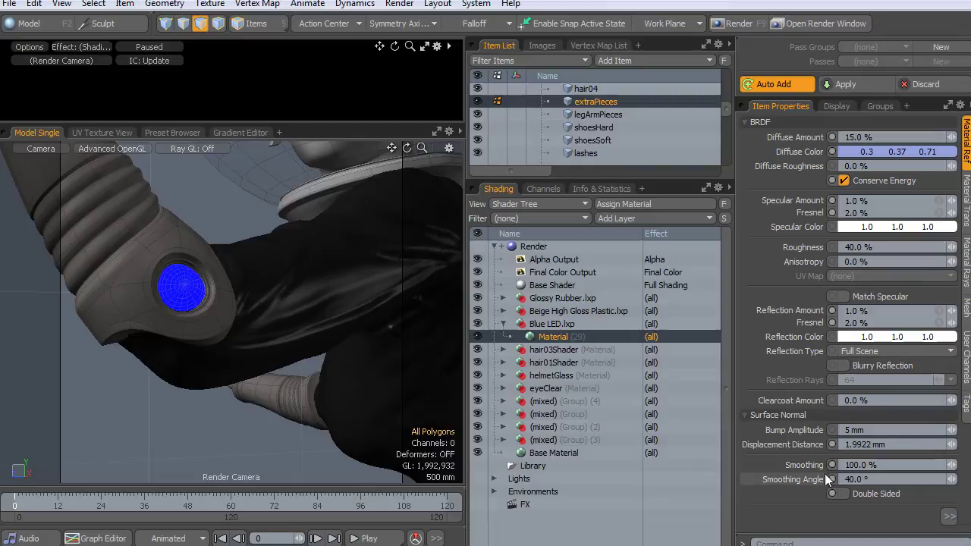
left_click(967, 199)
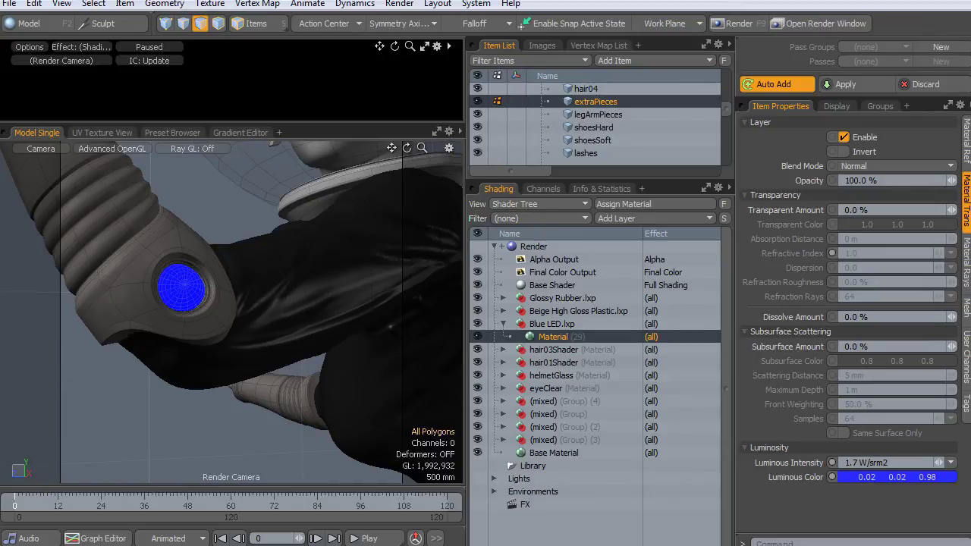
Open the presets browser and browse Neon Tube and the metal presets, Aluminum through Titanium
key("F6")
left_click(134, 235)
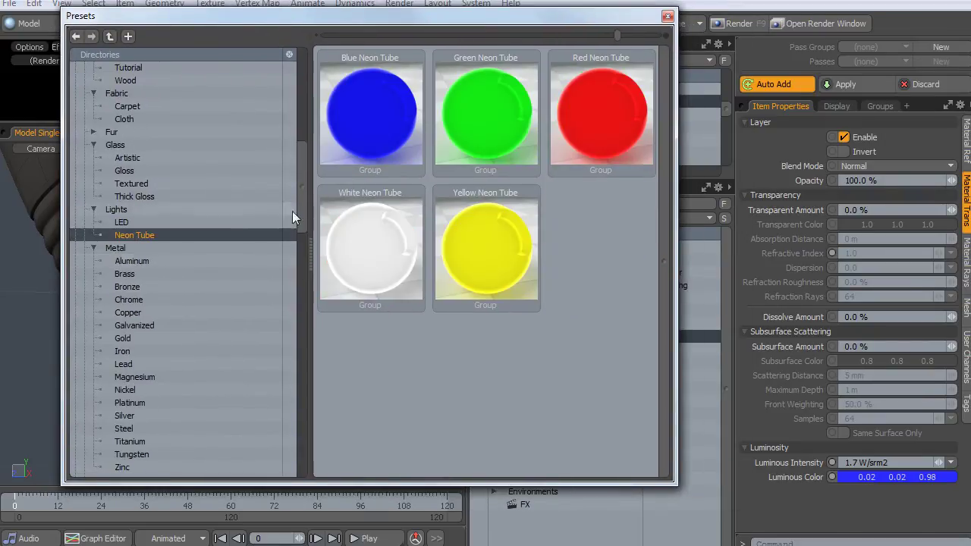
scroll(126, 178, "down", 5)
left_click(126, 145)
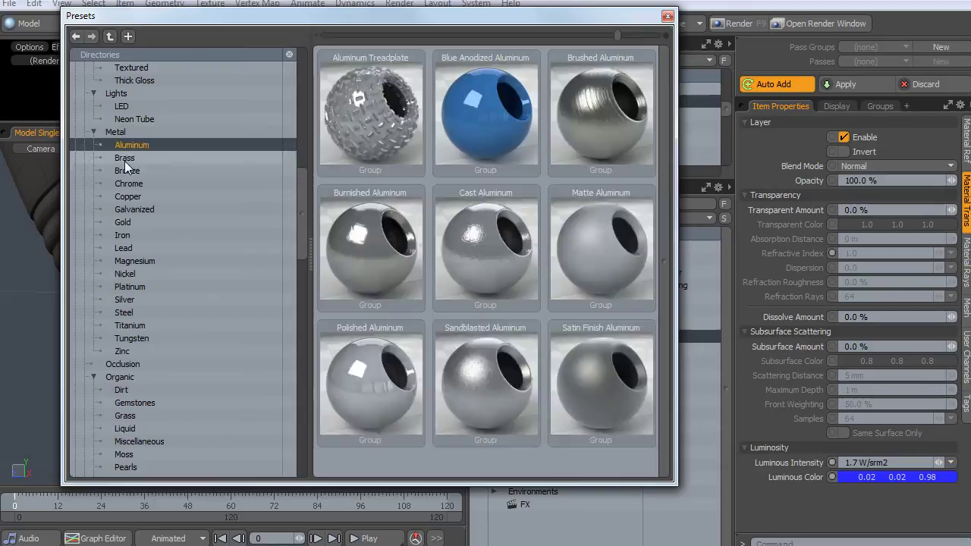
left_click(124, 158)
left_click(128, 173)
left_click(128, 184)
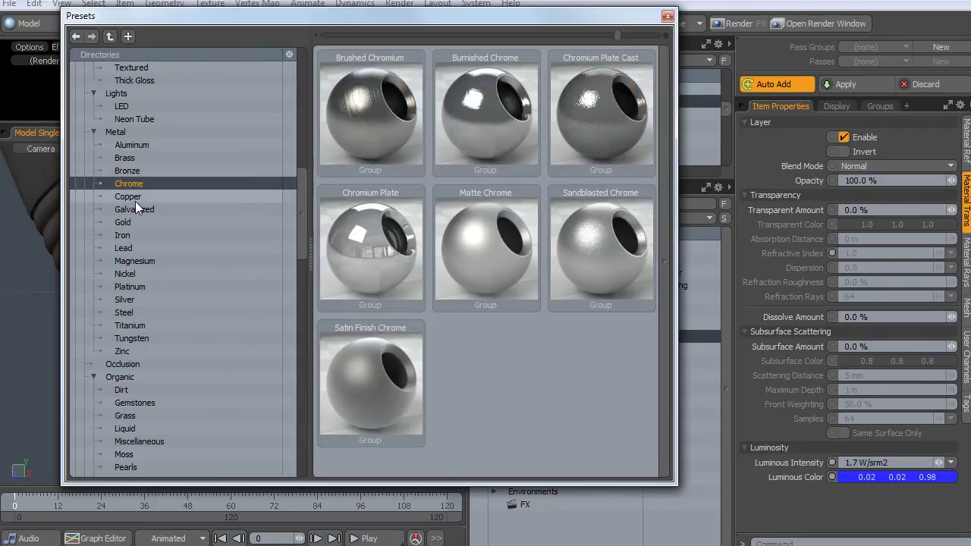
left_click(136, 208)
left_click(135, 236)
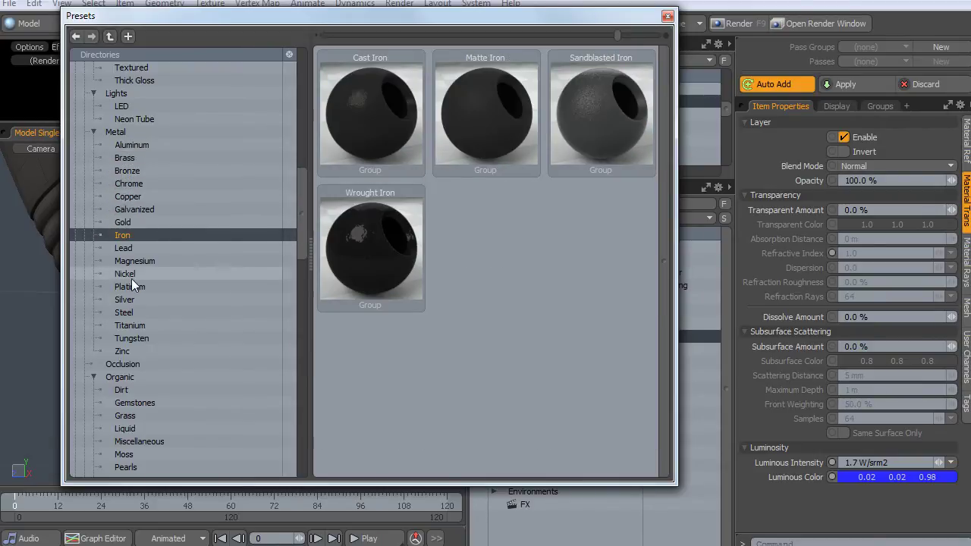
left_click(131, 275)
left_click(130, 325)
Browse the organic presets Dirt, Gemstones, Grass and Miscellaneous, ending on Moss
left_click(126, 390)
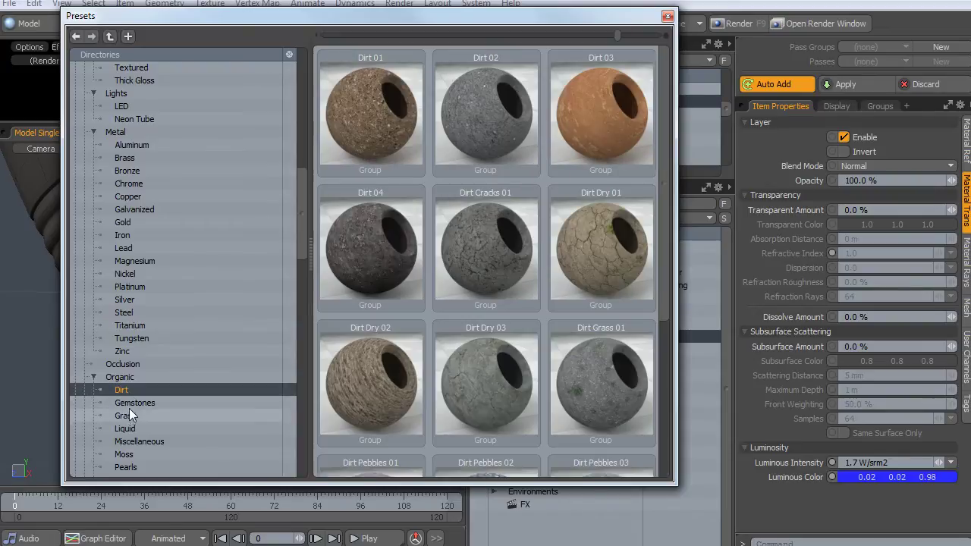
left_click(129, 405)
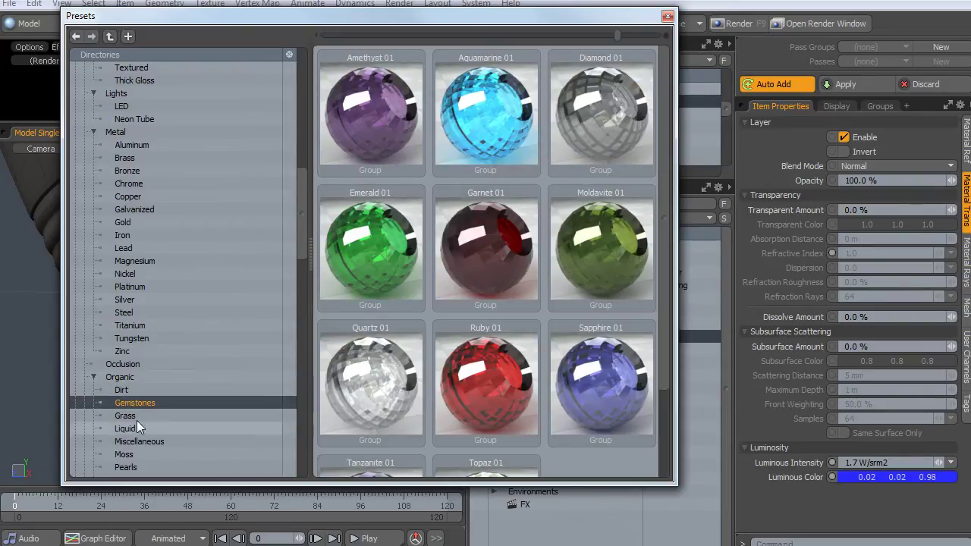
left_click(126, 417)
left_click(135, 442)
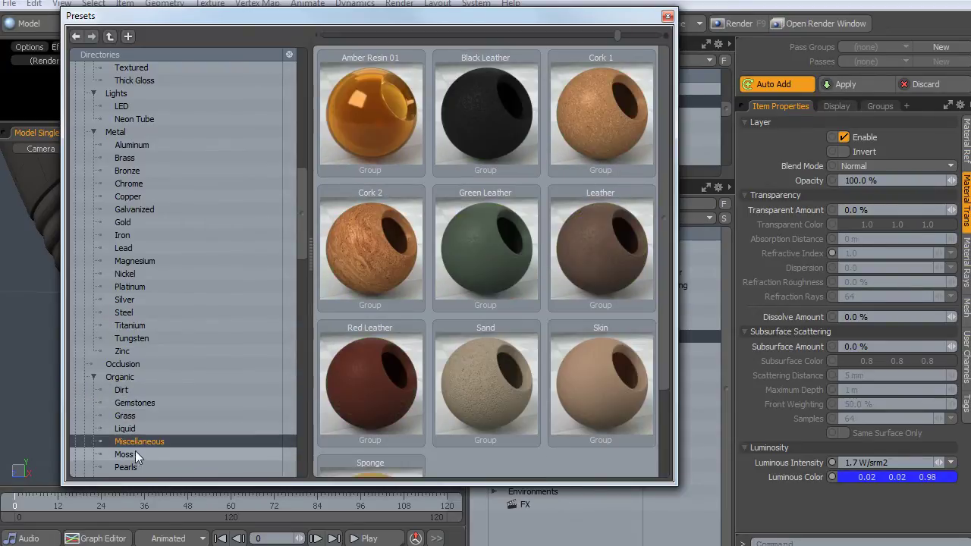
left_click(124, 454)
left_click_drag(303, 190, 301, 254)
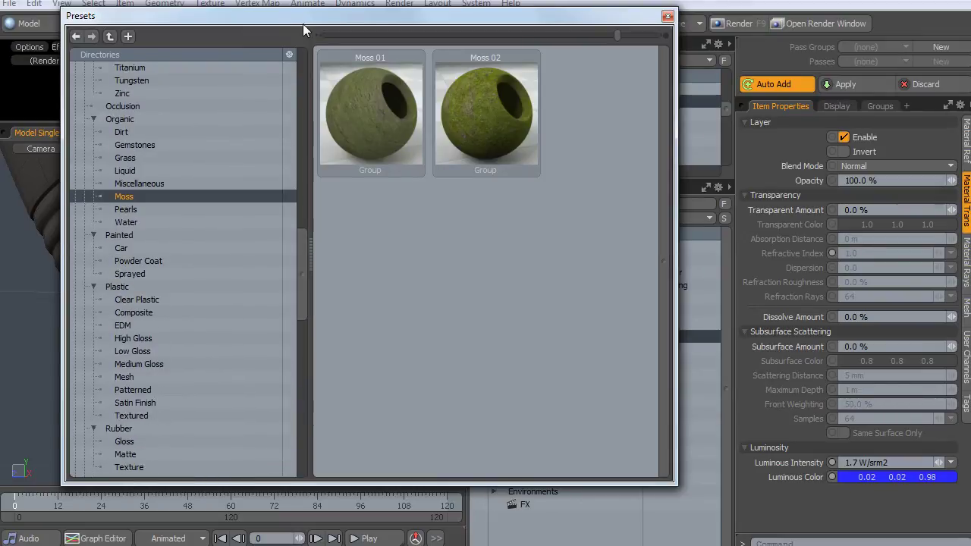
Drop the Moss 02 preset onto the selected elbow disc, then deselect and close the presets library
left_click_drag(303, 23, 732, 16)
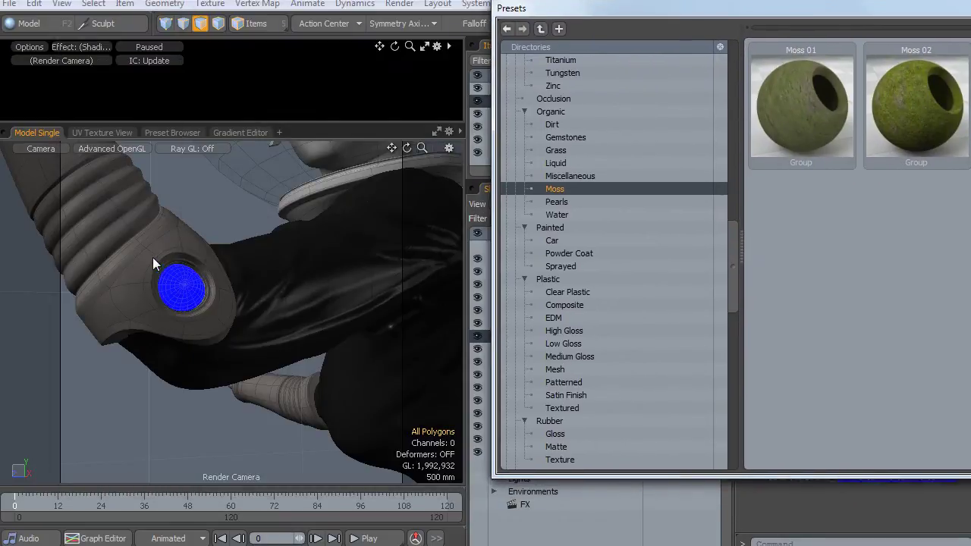
left_click(181, 287)
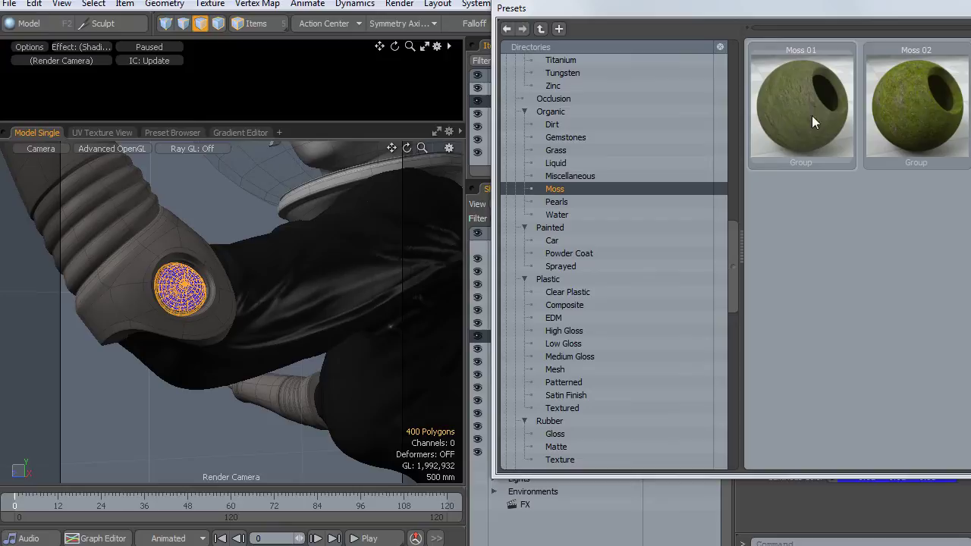
left_click_drag(922, 103, 373, 351)
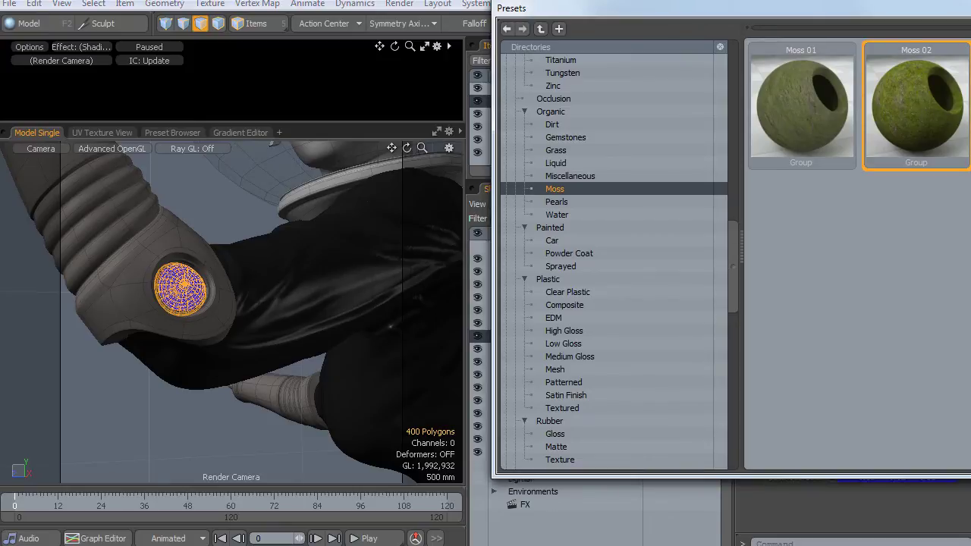
left_click(182, 450)
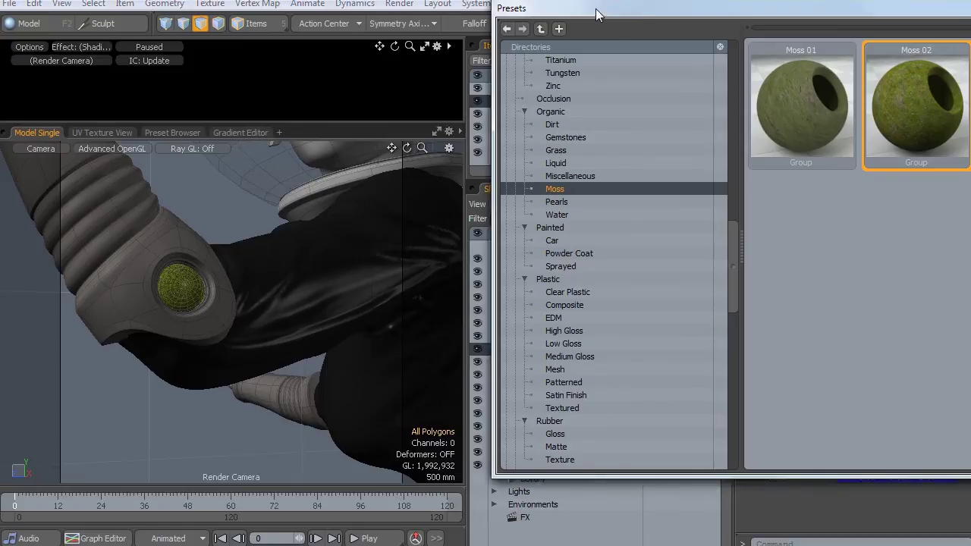
key("F6")
Reassign the elbow disc's polygons to Blue LED.lxp so the disc glows blue again
left_click_drag(244, 375, 205, 424, "alt")
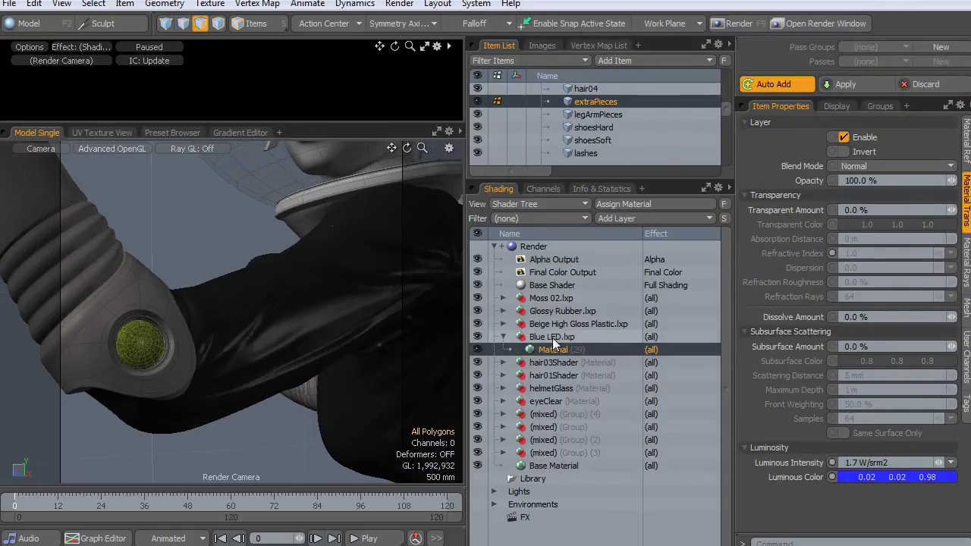
left_click(545, 299)
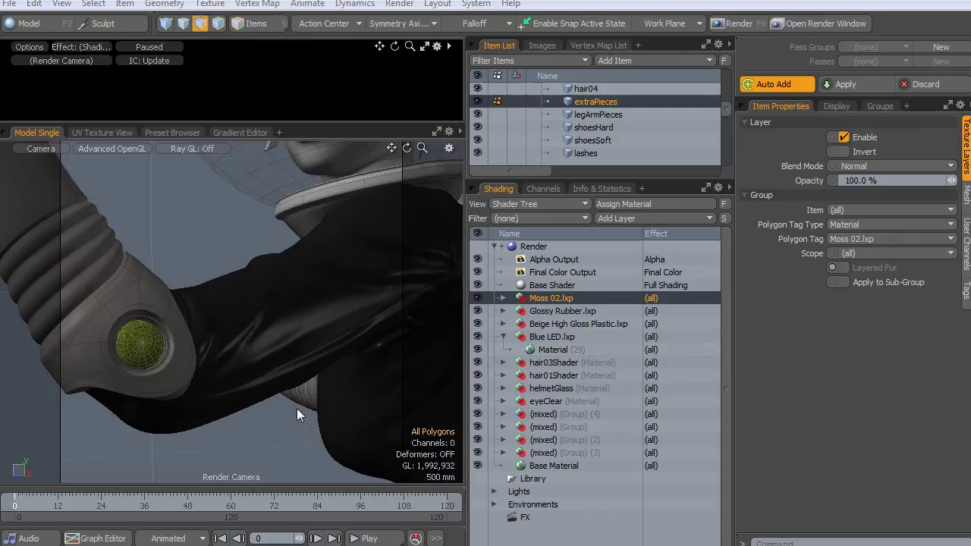
mouse_move(296, 408)
left_mouse_down("alt")
mouse_move(311, 399)
mouse_move(300, 418)
left_mouse_up("alt")
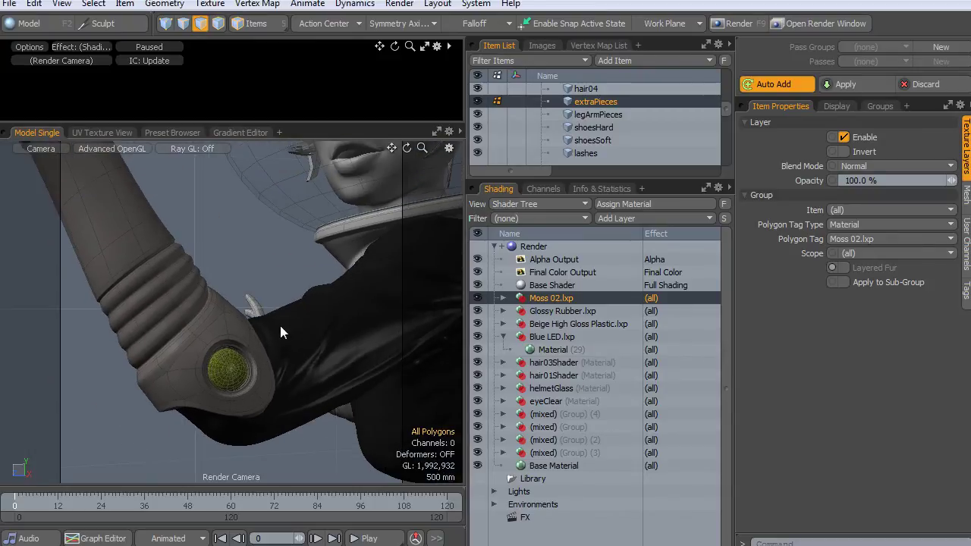
right_click_drag(228, 311, 258, 364)
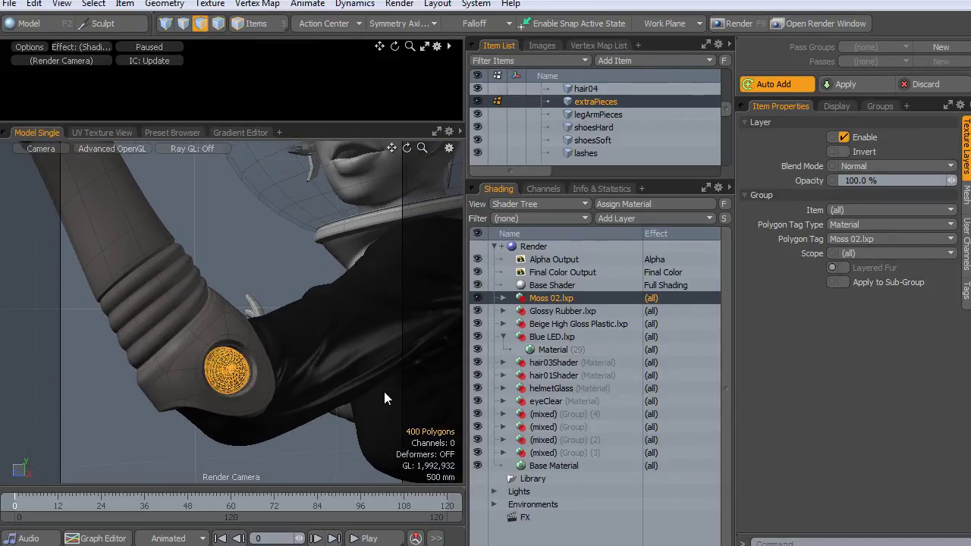
key("m")
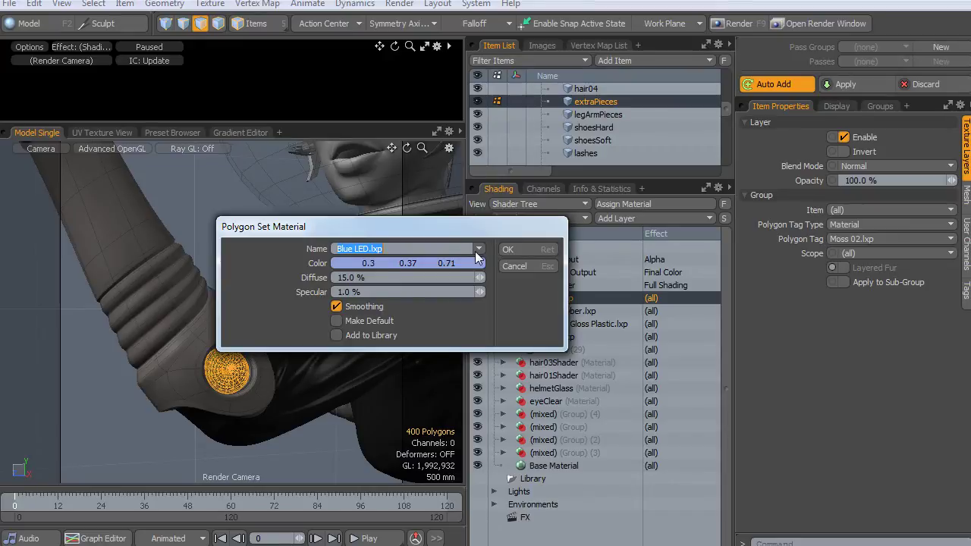
left_click(507, 249)
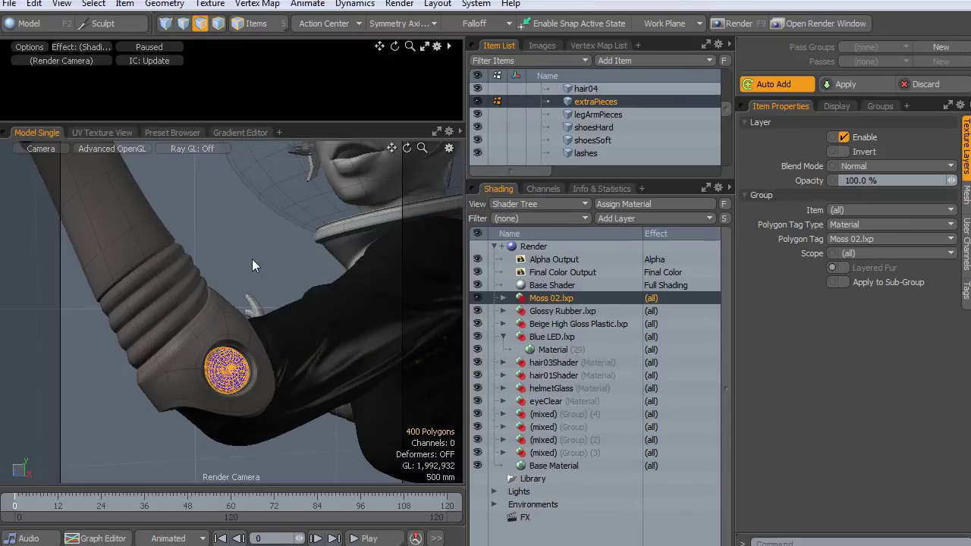
left_click(252, 259)
left_click_drag(373, 386, 353, 302, "alt")
Switch to polygon mode and delete the Moss 02.lxp material from the Shader Tree
key("3")
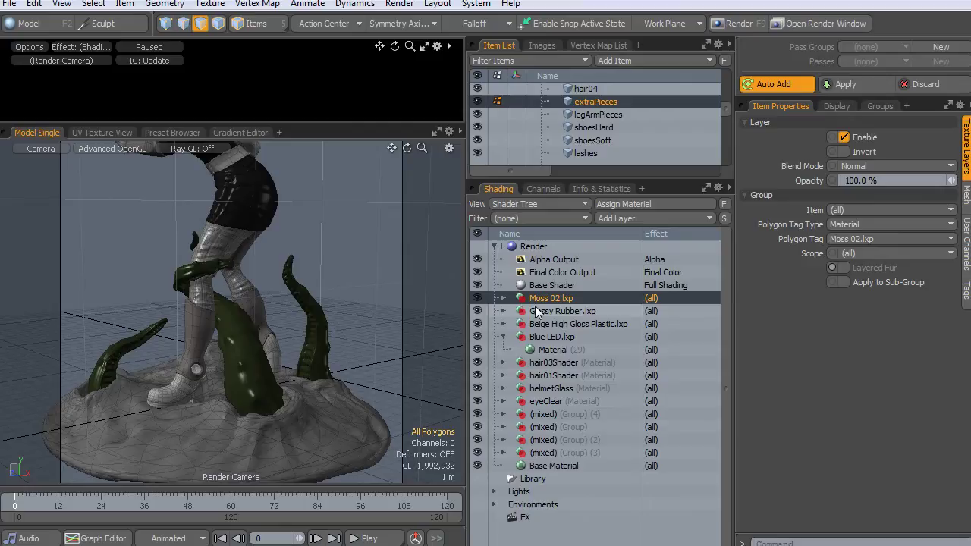
left_click(504, 337)
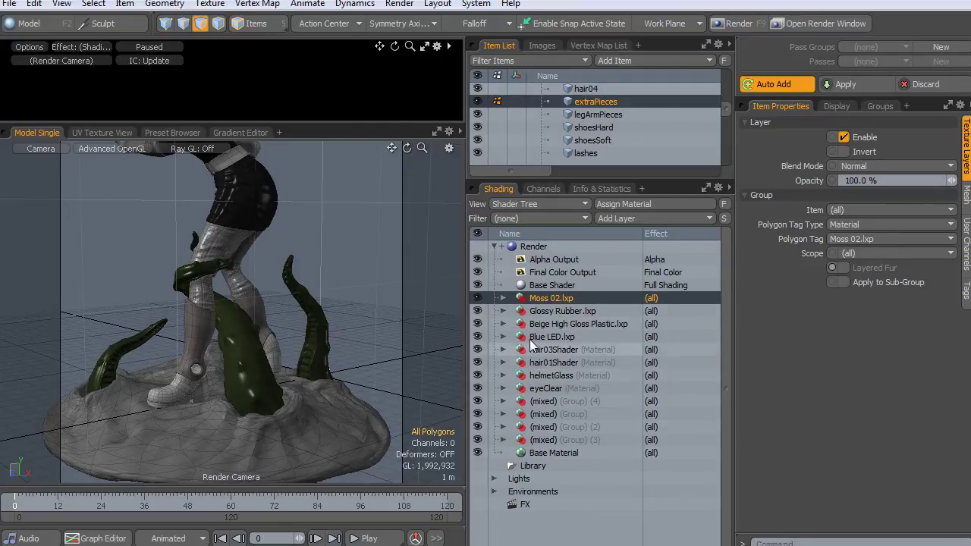
left_click(503, 298)
left_click(500, 297)
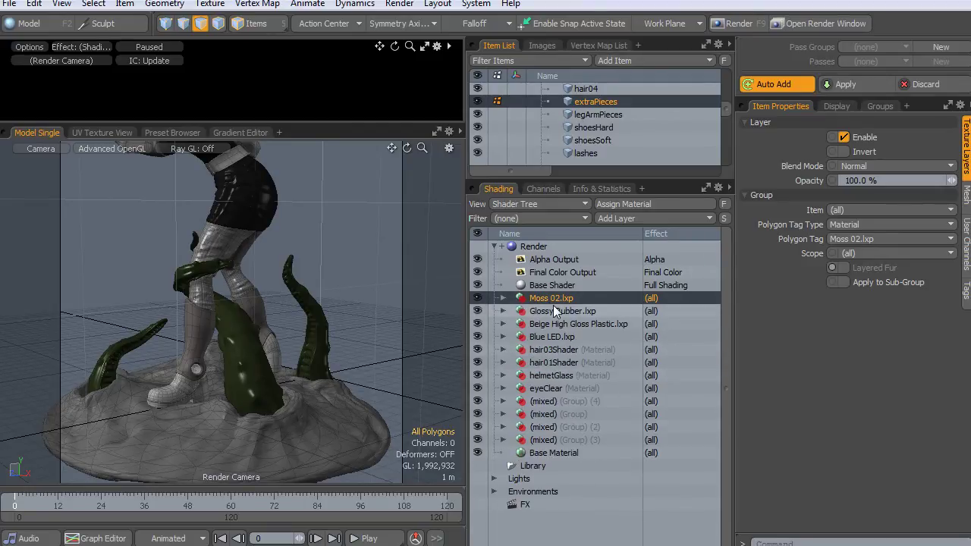
double_click(556, 300)
key("Return")
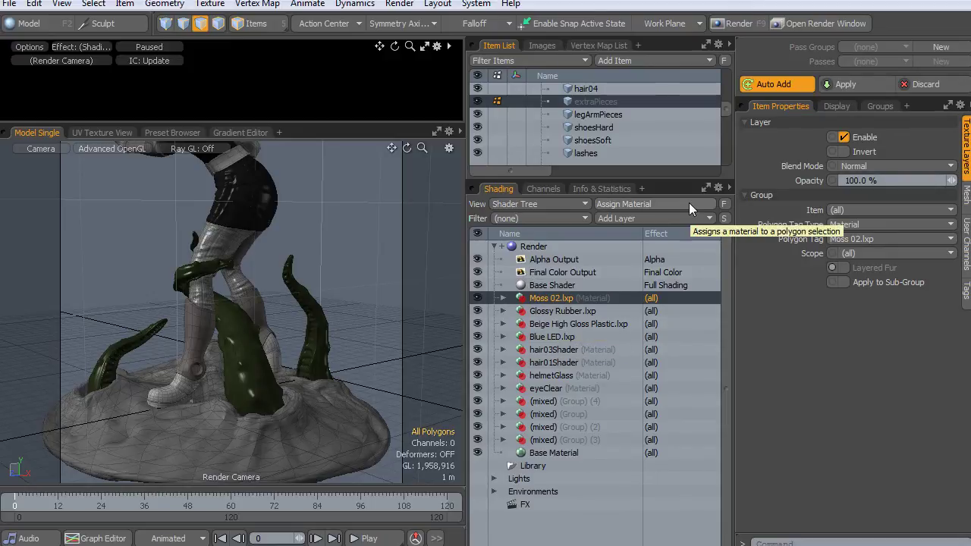
right_click(545, 298)
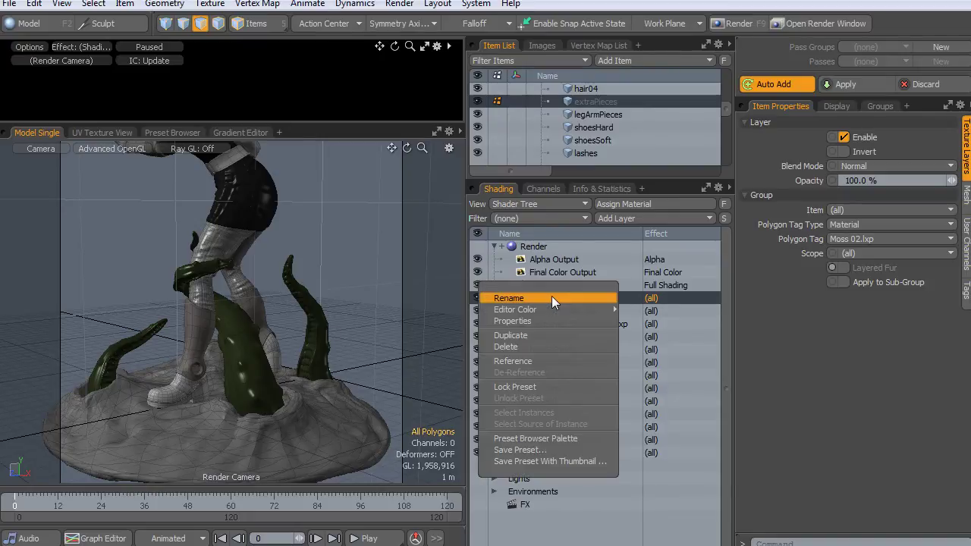
left_click(530, 348)
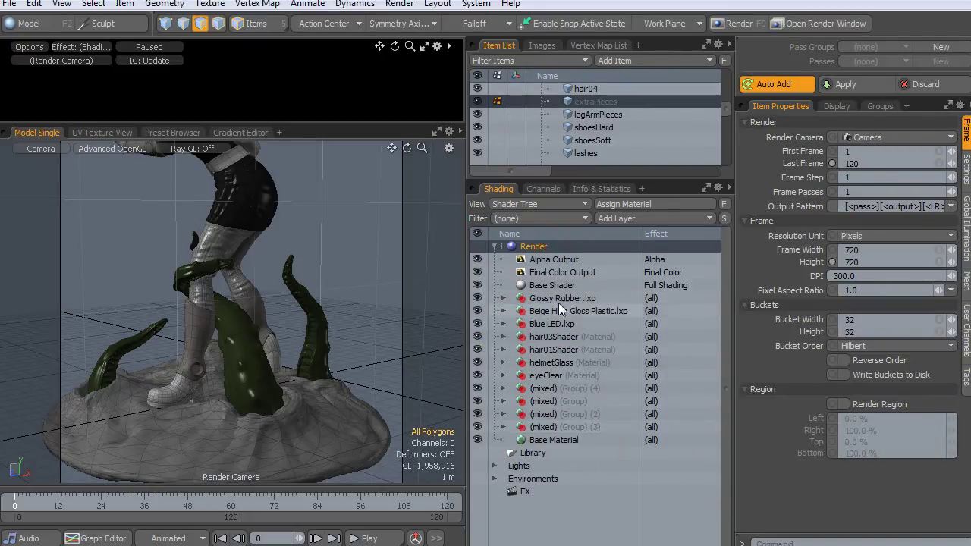
Select the tentacles' Material inside the mixed group and enable Conserve Energy
left_click(503, 388)
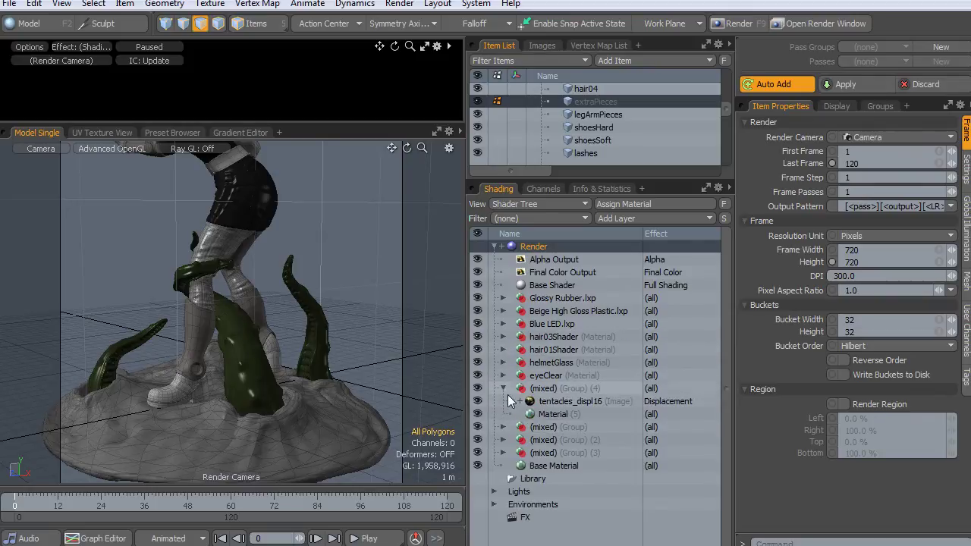
left_click(556, 400)
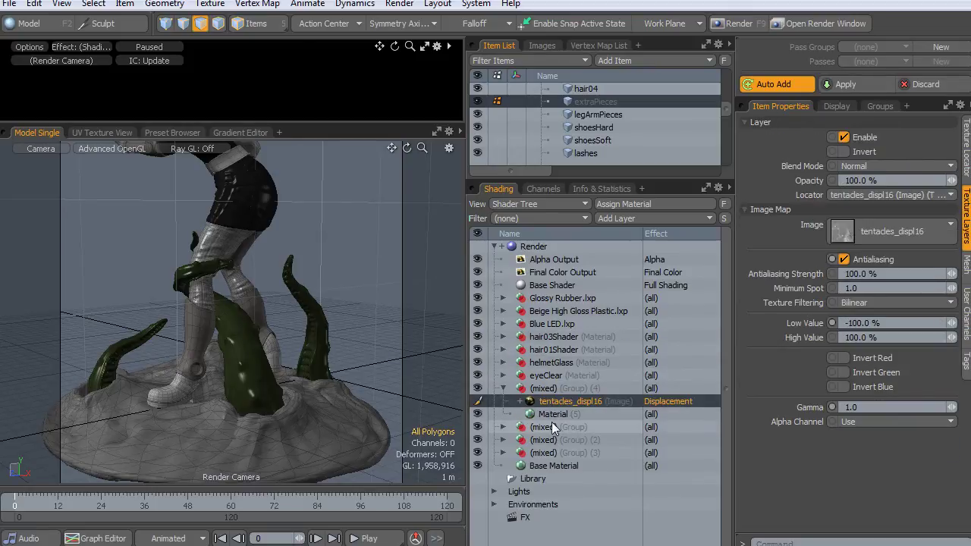
left_click(548, 413)
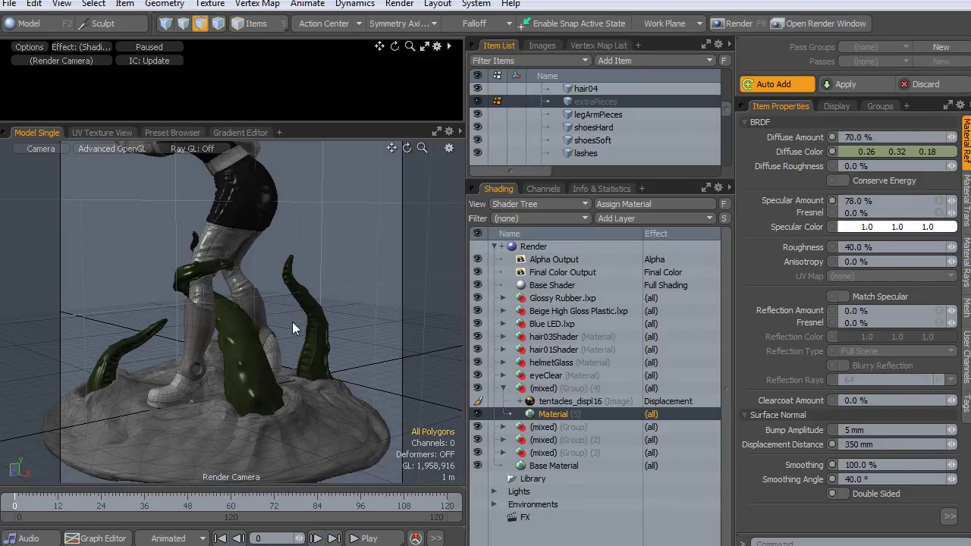
left_click_drag(337, 343, 354, 343, "alt")
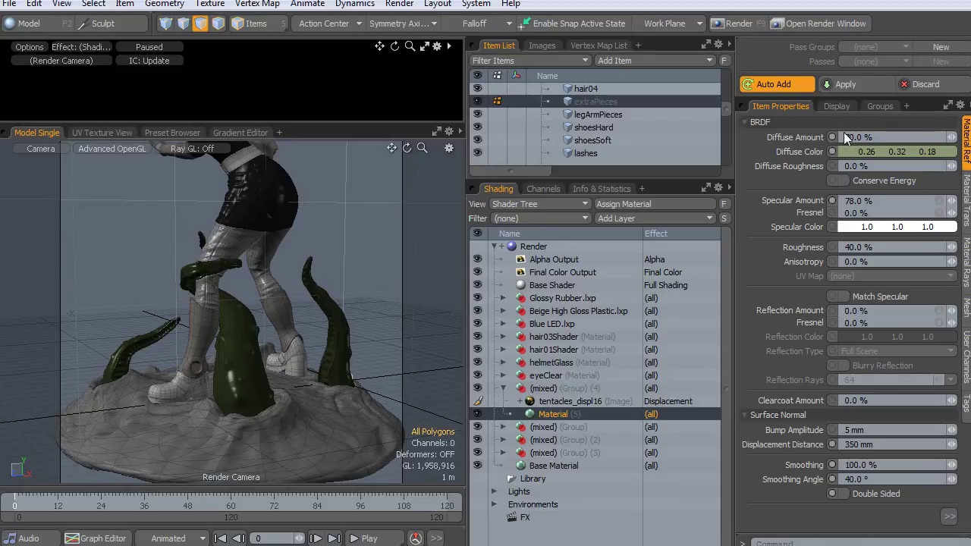
left_click(842, 182)
Uncheck Conserve Energy on the tentacle Material and collapse (mixed) Group (4)
left_click(843, 182)
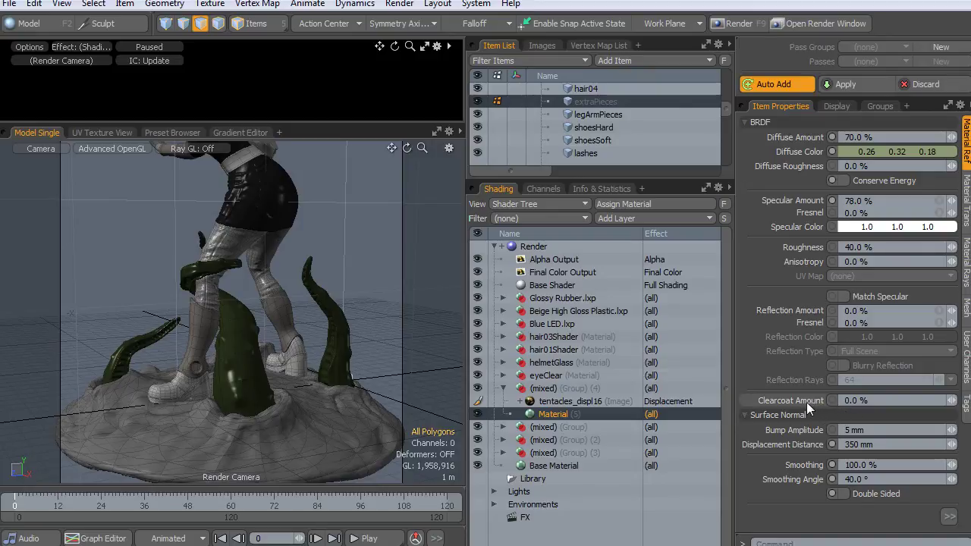
left_click(503, 388)
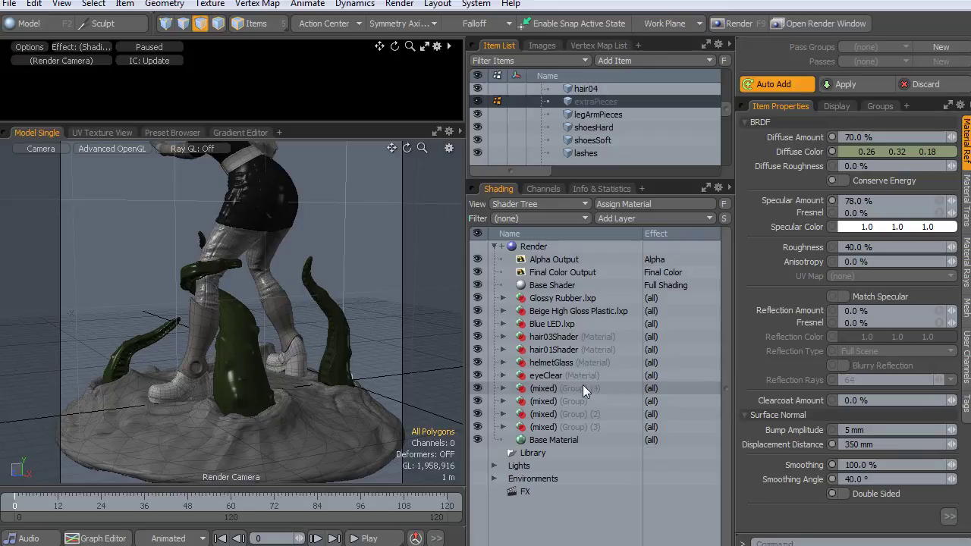
Start a new material named 'head' for the head mesh, based on hair01Shader
left_click_drag(348, 186, 421, 272, "alt+shift")
left_click_drag(726, 105, 728, 138)
left_click(583, 127)
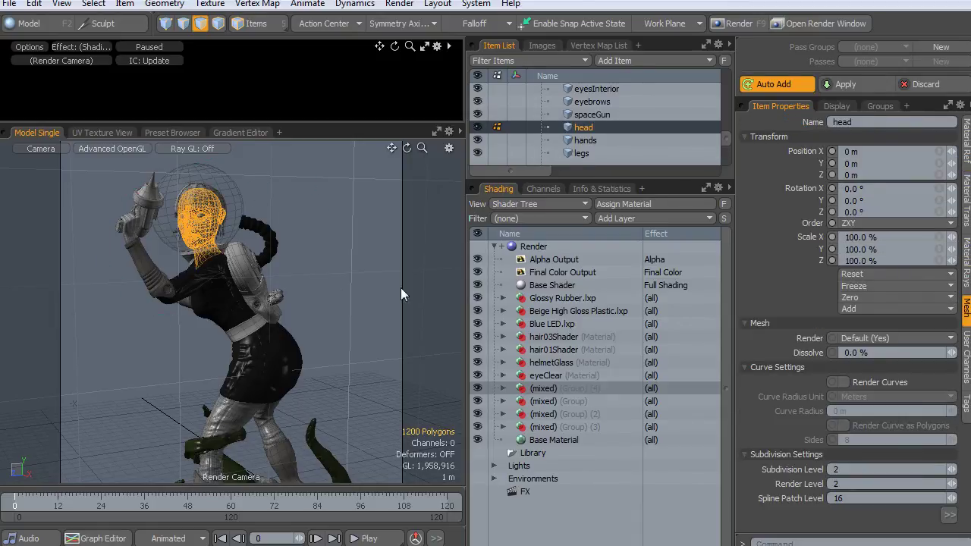
key("m")
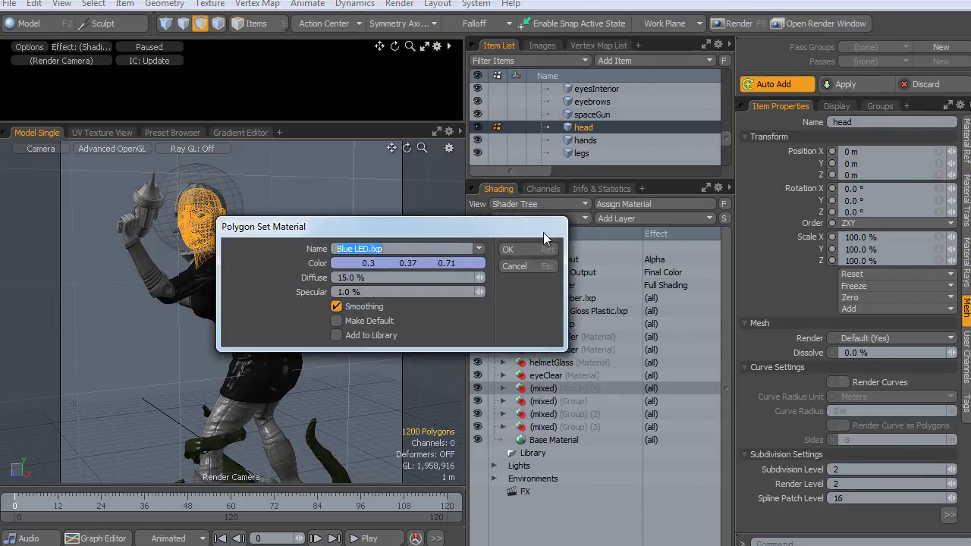
left_click(480, 251)
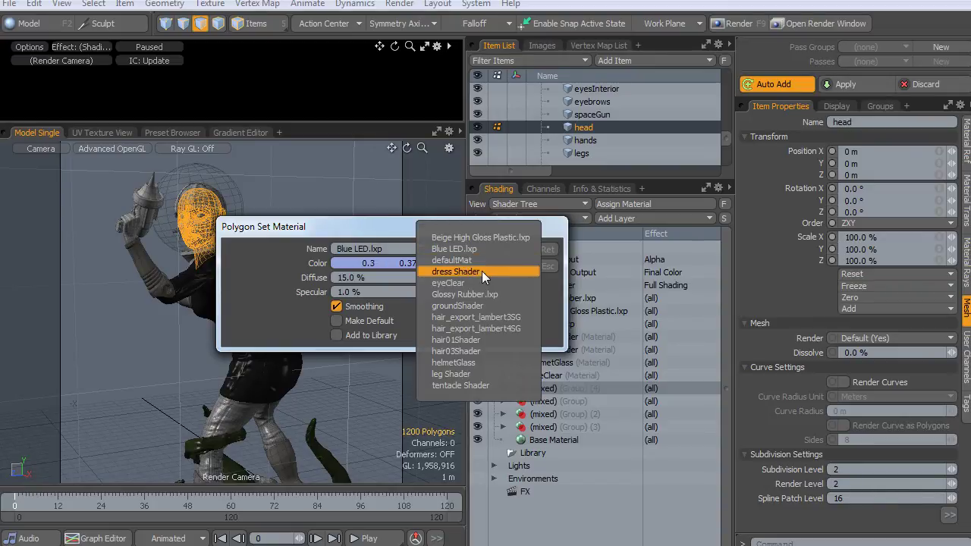
left_click(486, 340)
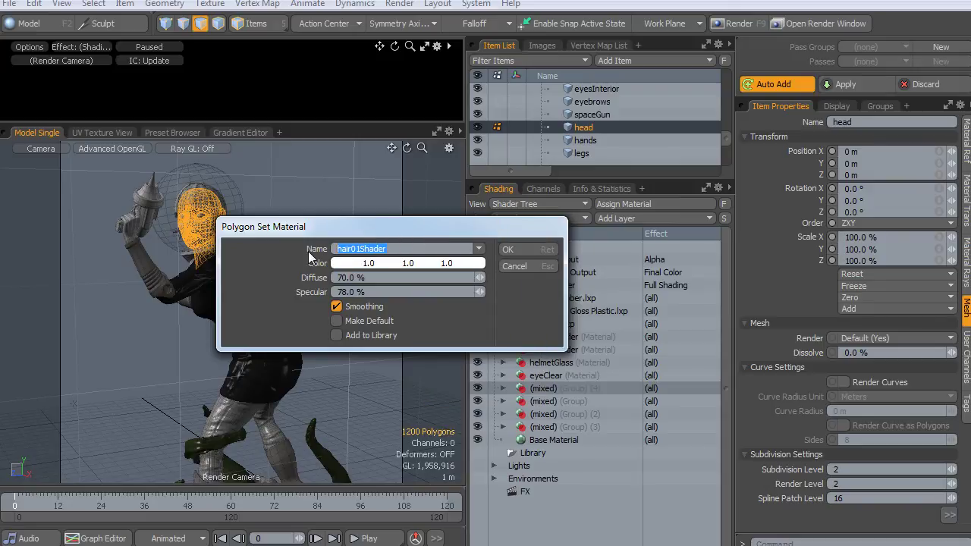
type("head")
Colour the material peach skin tone (0.92, 0.63, 0.39) and apply it to the head
left_click(388, 263)
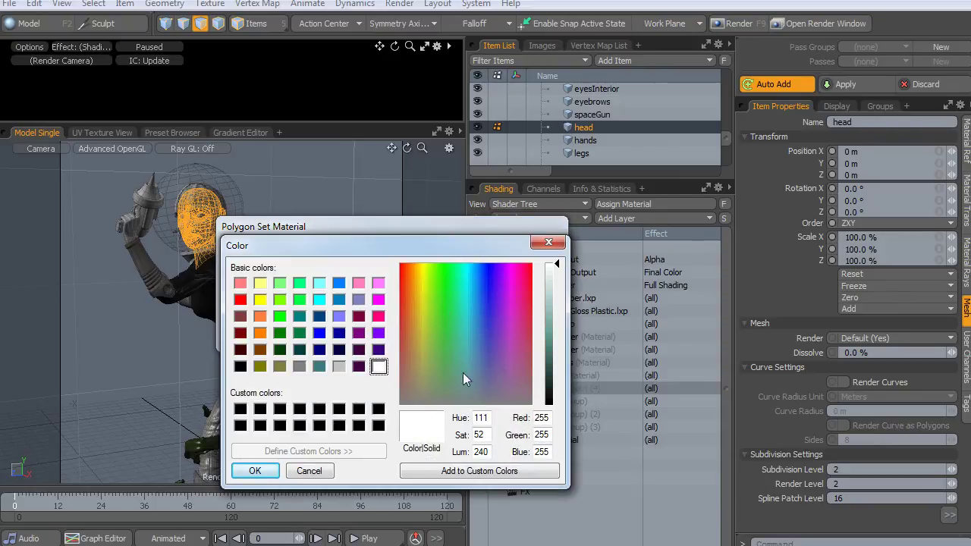
left_click_drag(464, 380, 415, 360)
left_click_drag(413, 297, 415, 280)
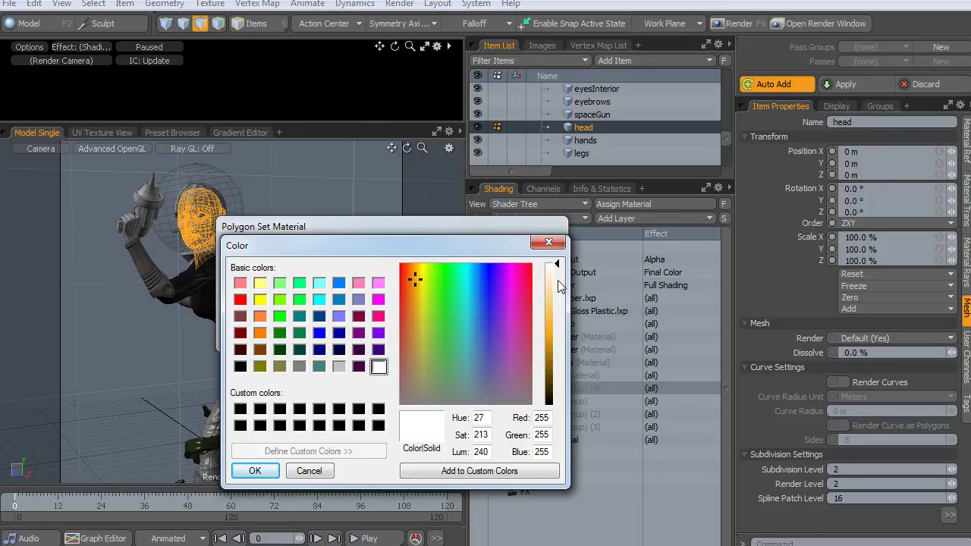
left_click_drag(554, 278, 555, 294)
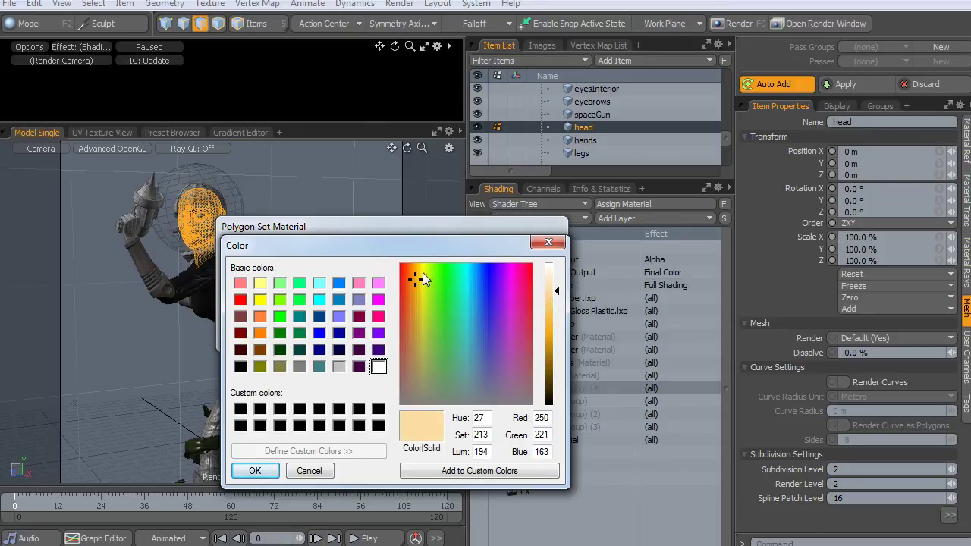
mouse_move(423, 277)
left_mouse_down()
mouse_move(419, 328)
mouse_move(414, 314)
mouse_move(517, 311)
mouse_move(473, 342)
mouse_move(412, 291)
left_mouse_up()
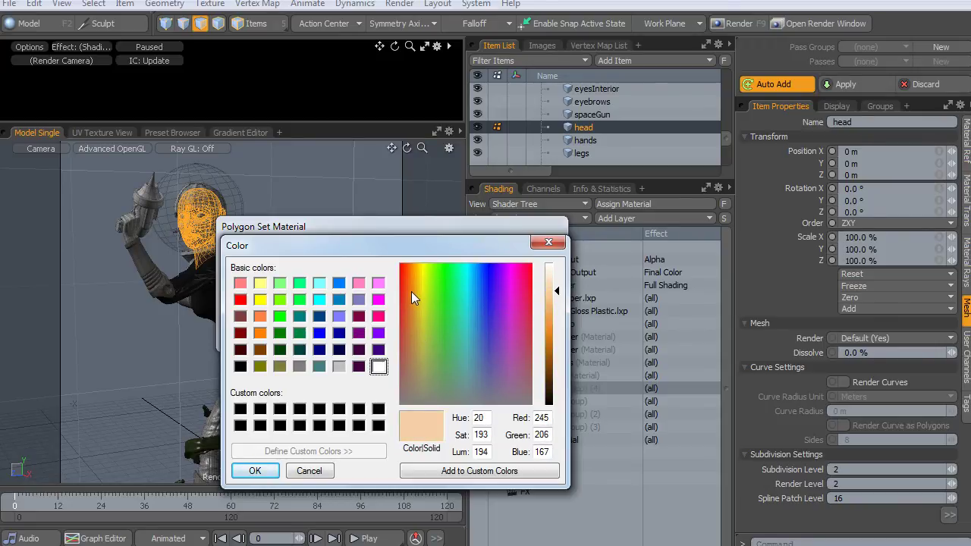
left_click(255, 471)
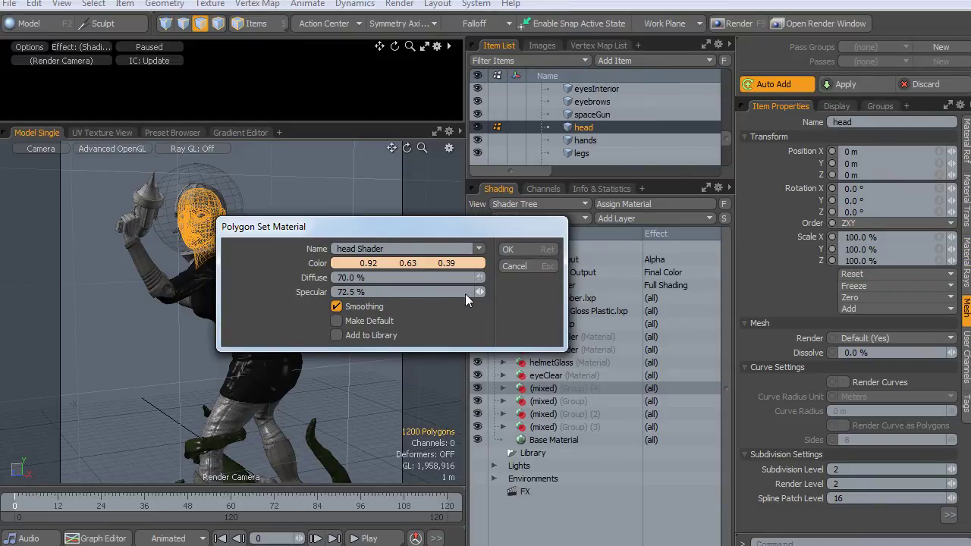
scroll(413, 299, "down", 2)
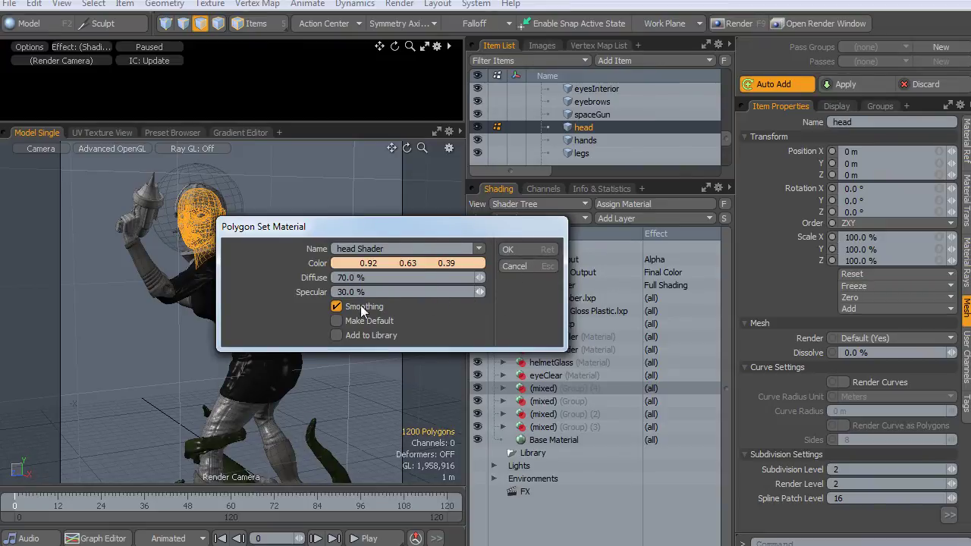
left_click(507, 249)
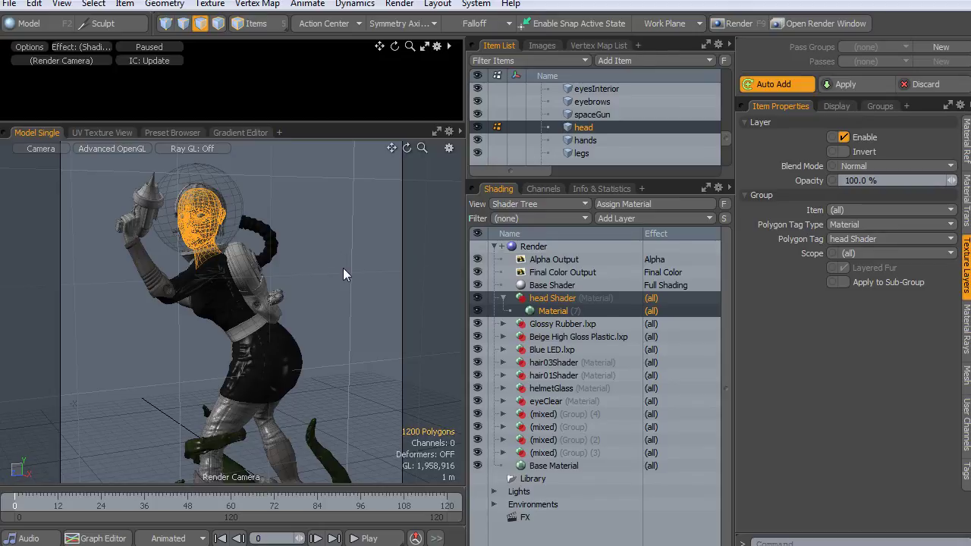
Add a Skin Material layer under the head Shader's Material and enlarge the live render preview
left_click(317, 252)
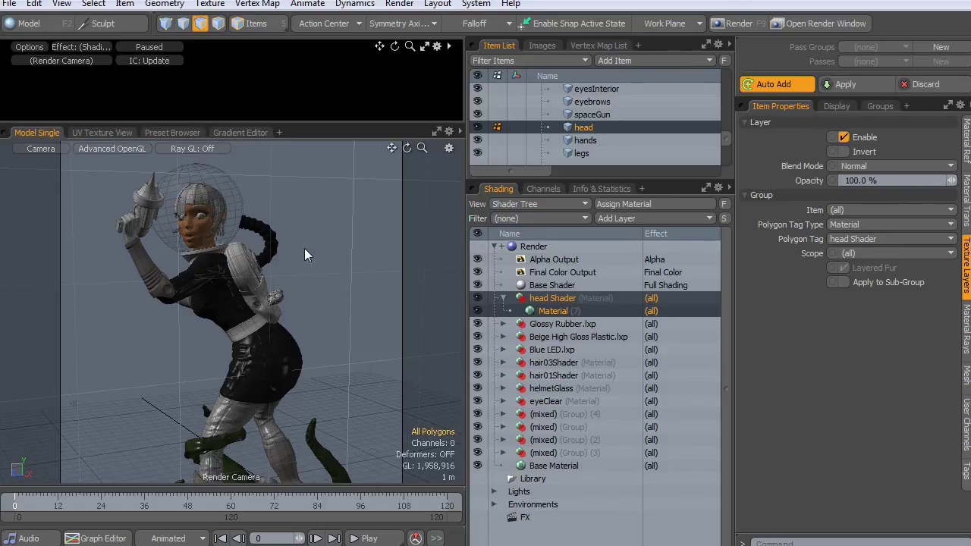
left_click(549, 309)
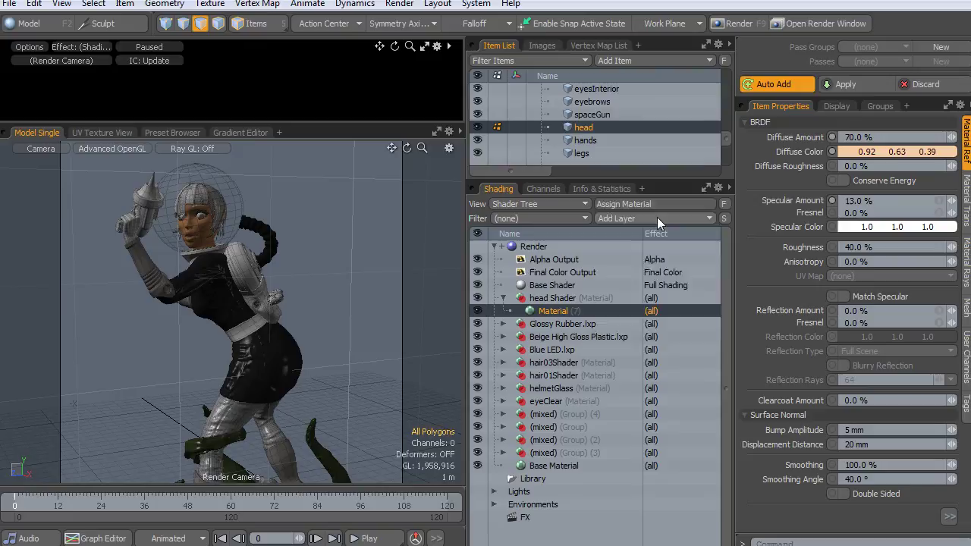
left_click(657, 217)
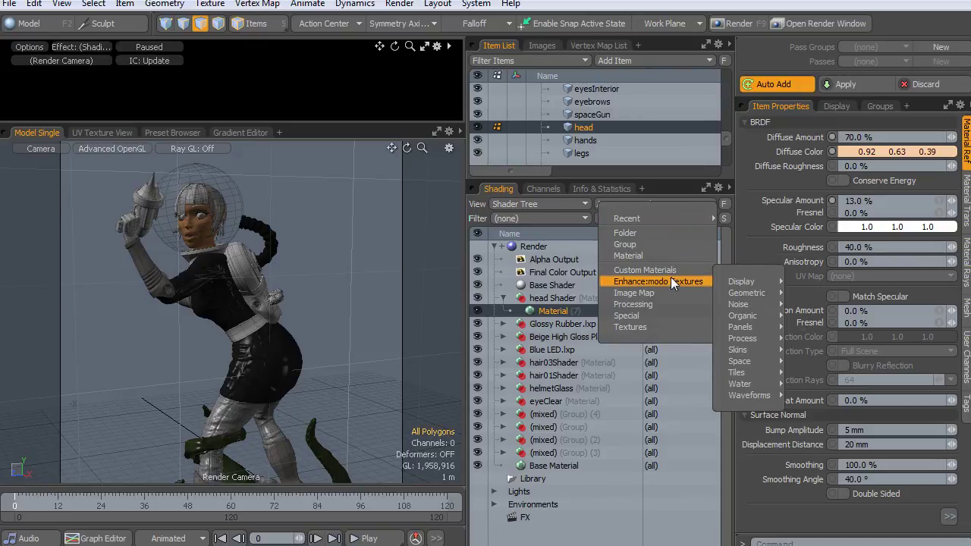
mouse_move(672, 271)
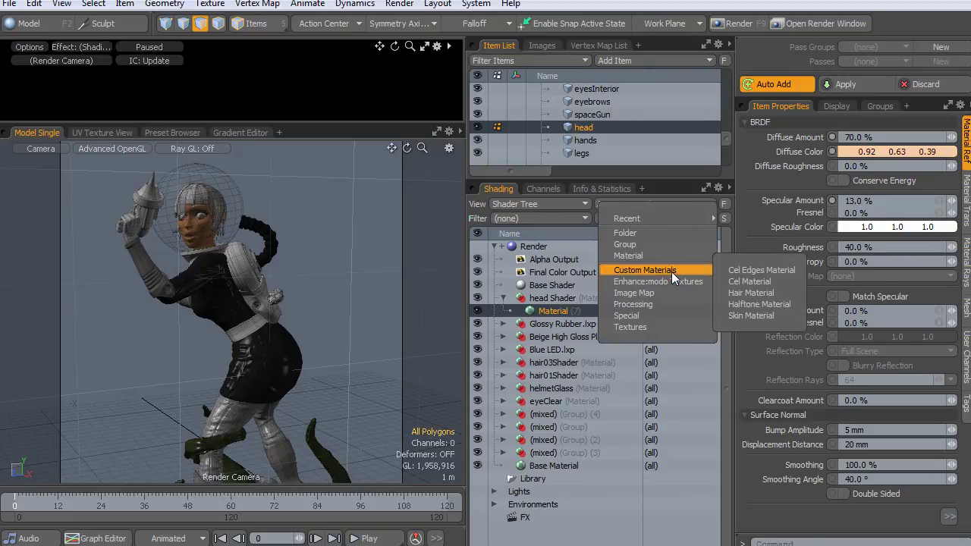
left_click(758, 317)
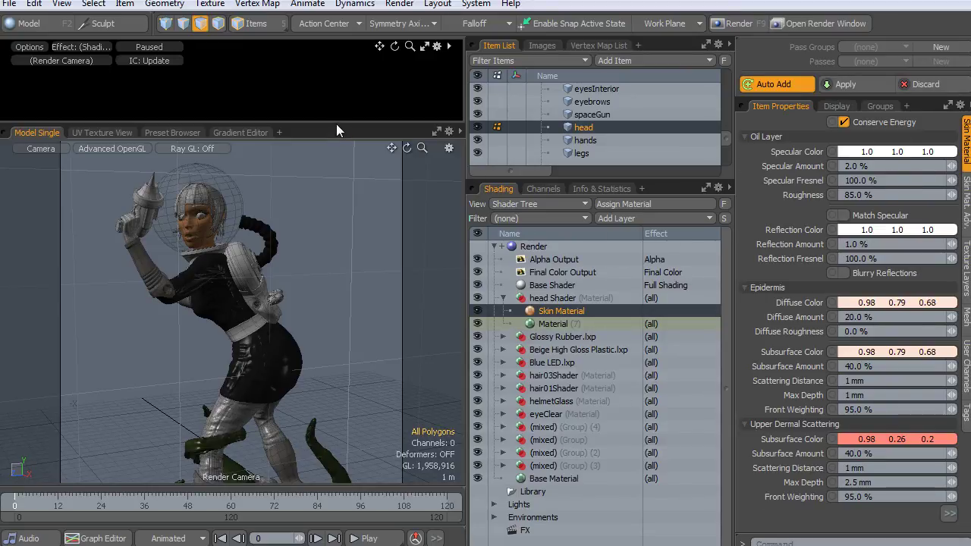
left_click_drag(337, 125, 335, 335)
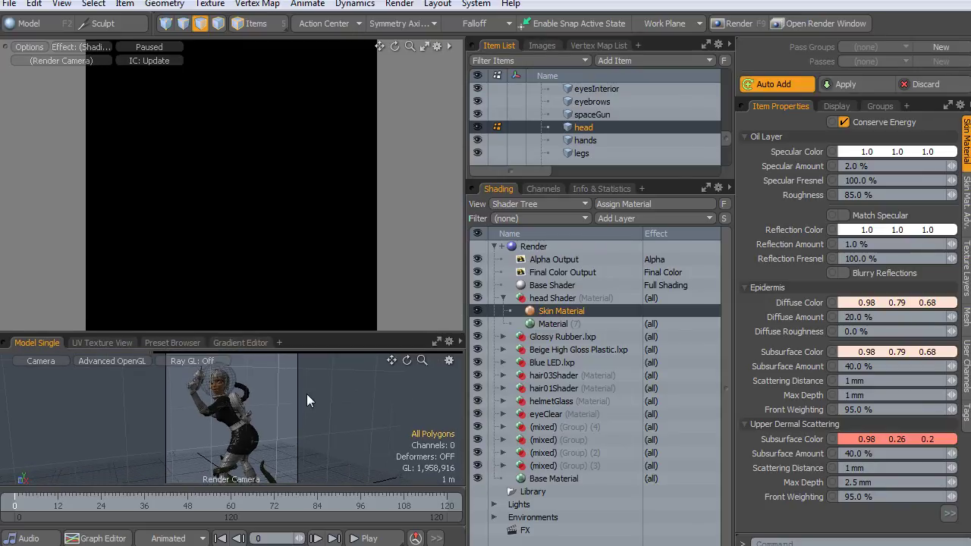
Zoom the render camera onto the helmeted head and set epidermis Diffuse Amount to 67%
left_click_drag(261, 421, 333, 409, "ctrl+alt")
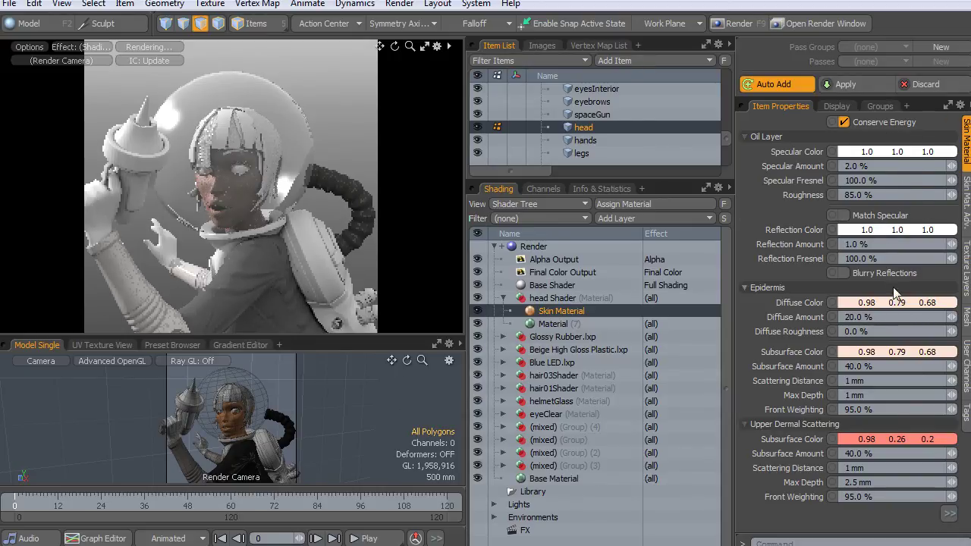
left_click_drag(877, 315, 963, 317)
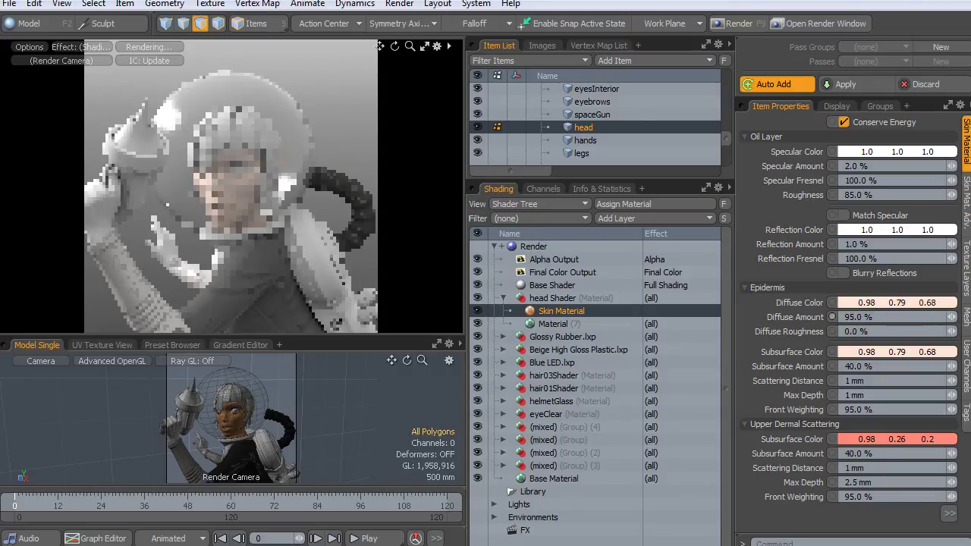
left_click_drag(954, 325, 882, 314)
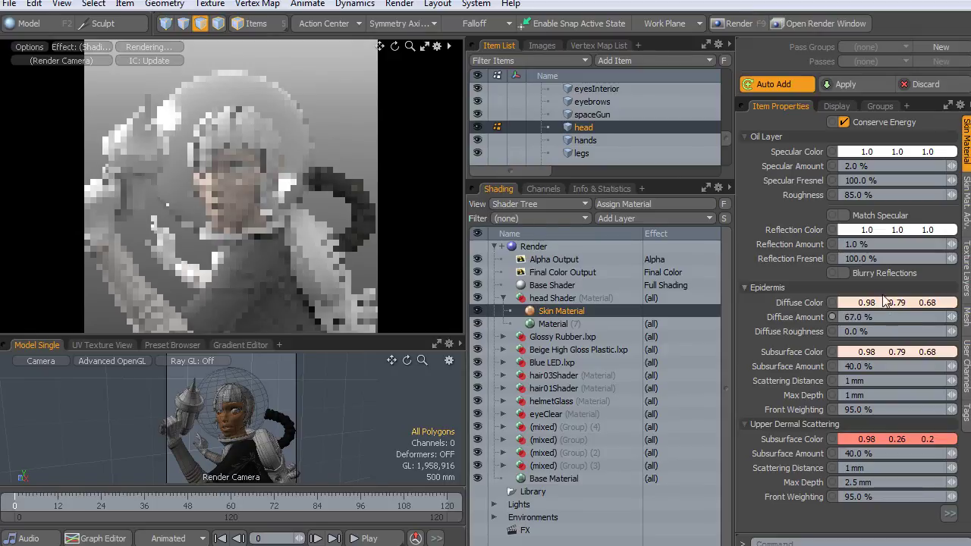
Adjust the epidermis diffuse colour in the colour wheel from 0.98, 0.79, 0.68 to 0.98, 0.62, 0.5
left_click(883, 303)
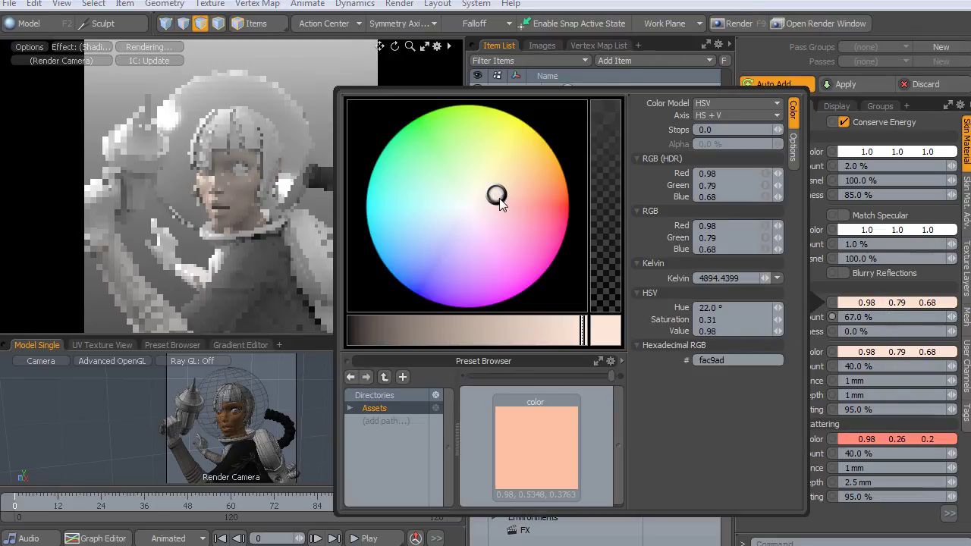
left_click_drag(495, 195, 524, 189)
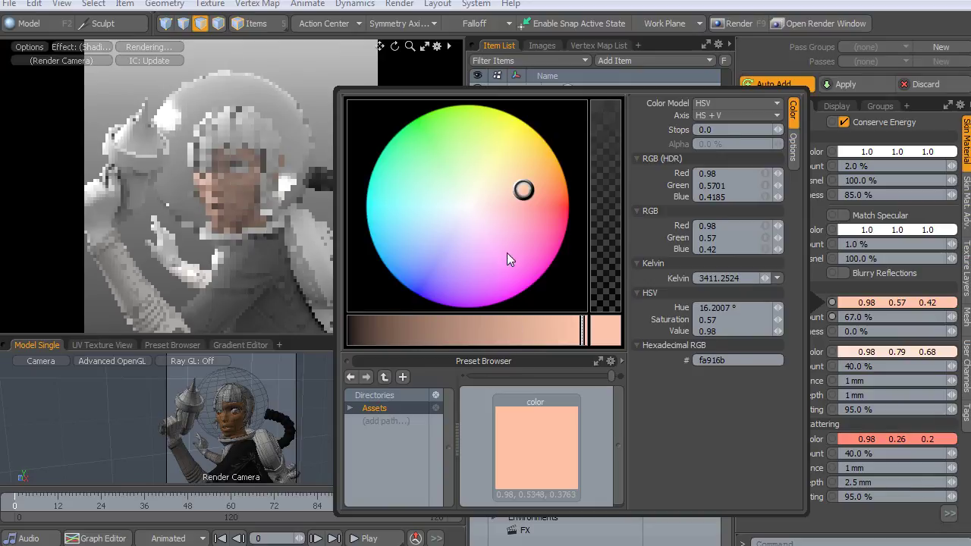
left_click_drag(522, 191, 518, 198)
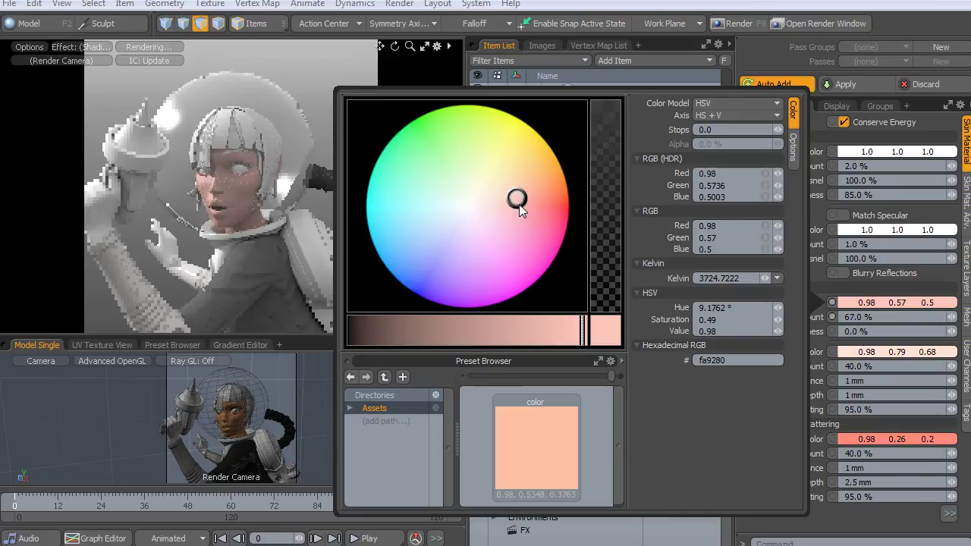
left_click_drag(521, 197, 519, 191)
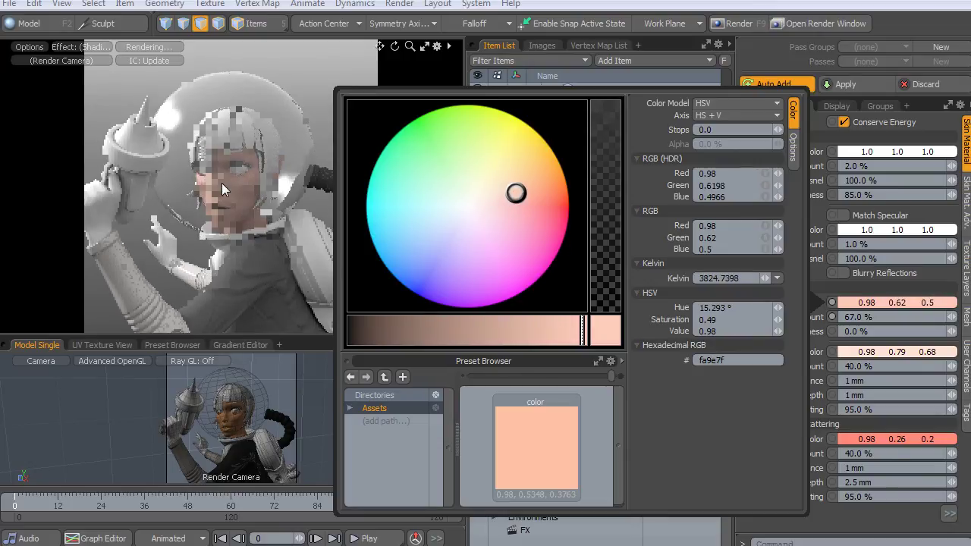